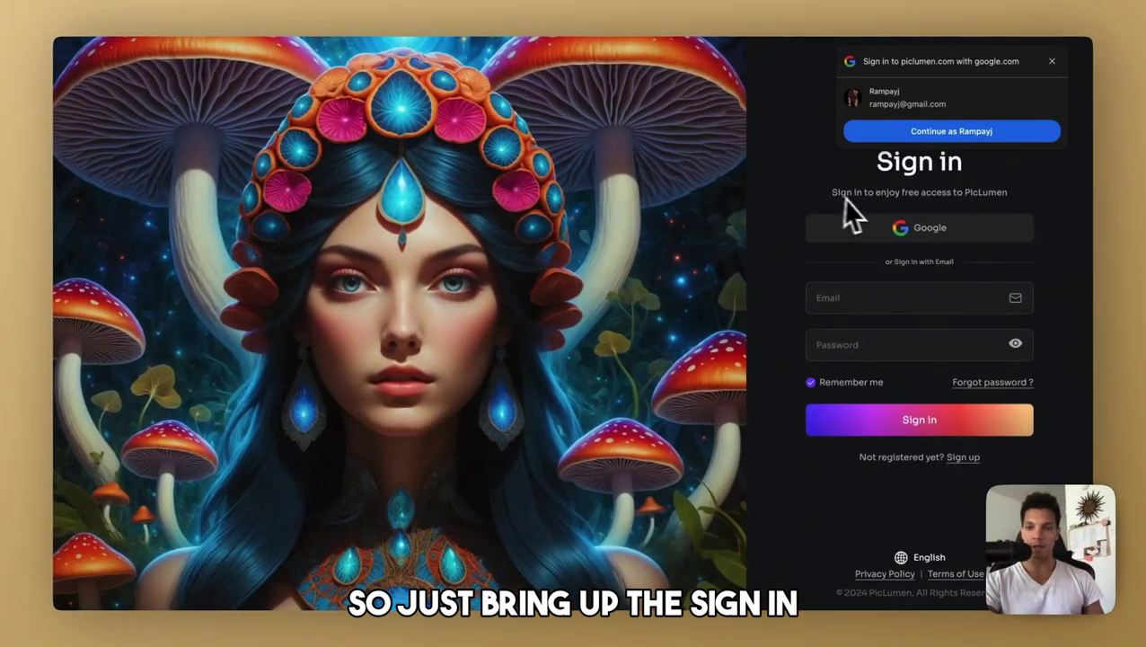
# - Sign in with Google, dismiss the FLUX.1-schnell notice, and browse the Explore gallery
pyautogui.click(926, 133)
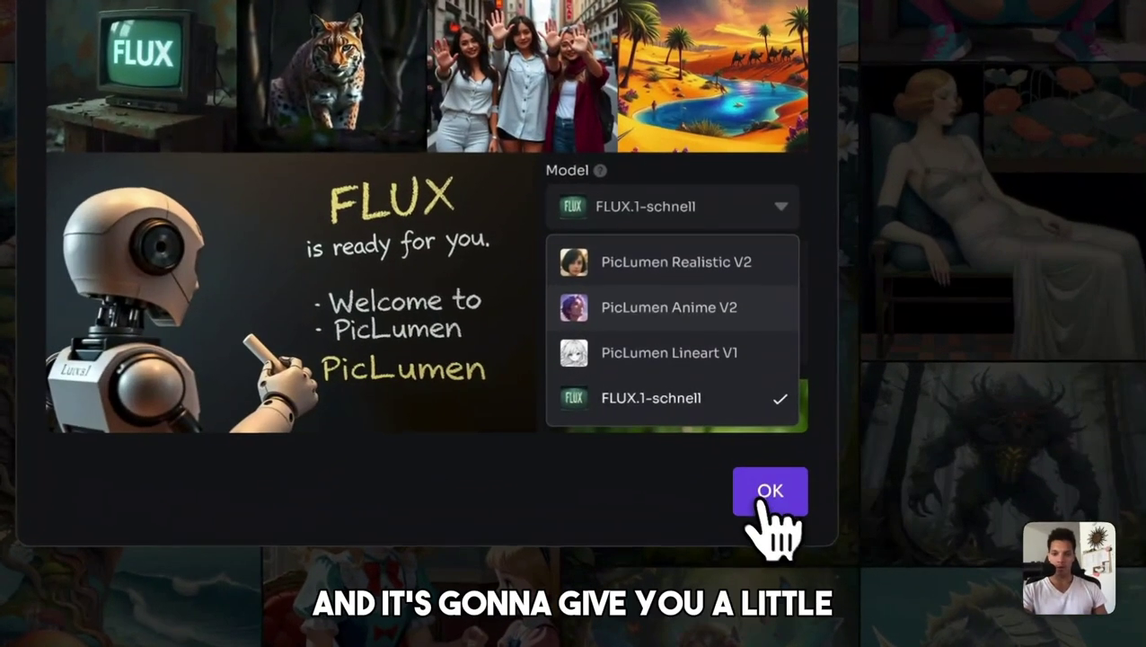
pyautogui.click(745, 438)
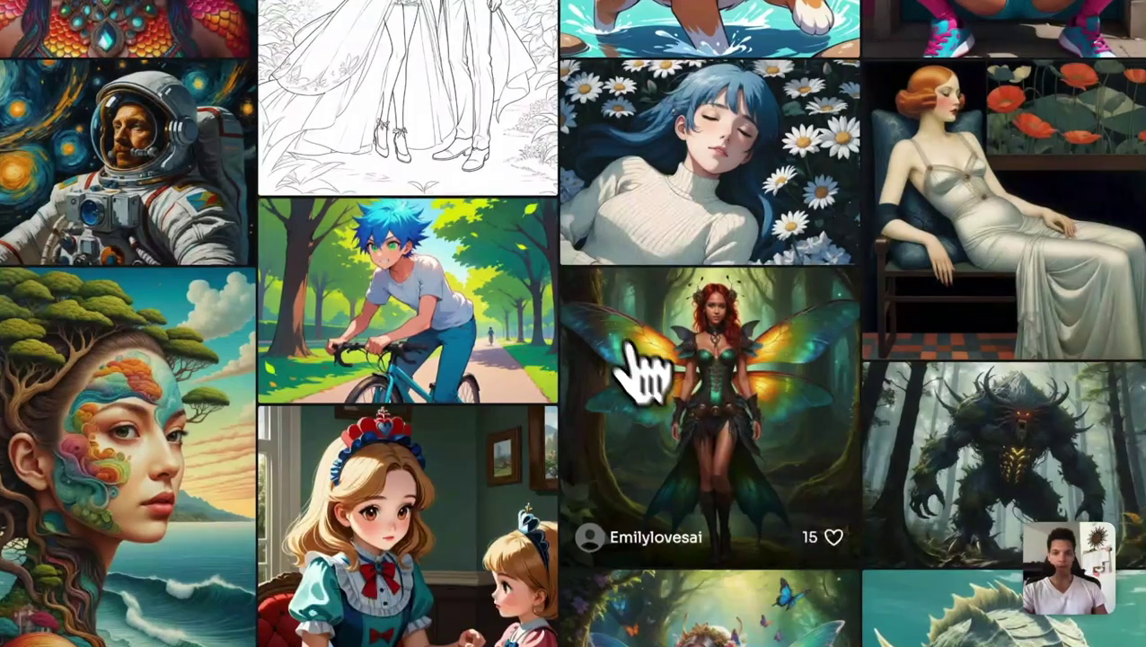
pyautogui.scroll(-10, 704, 422)
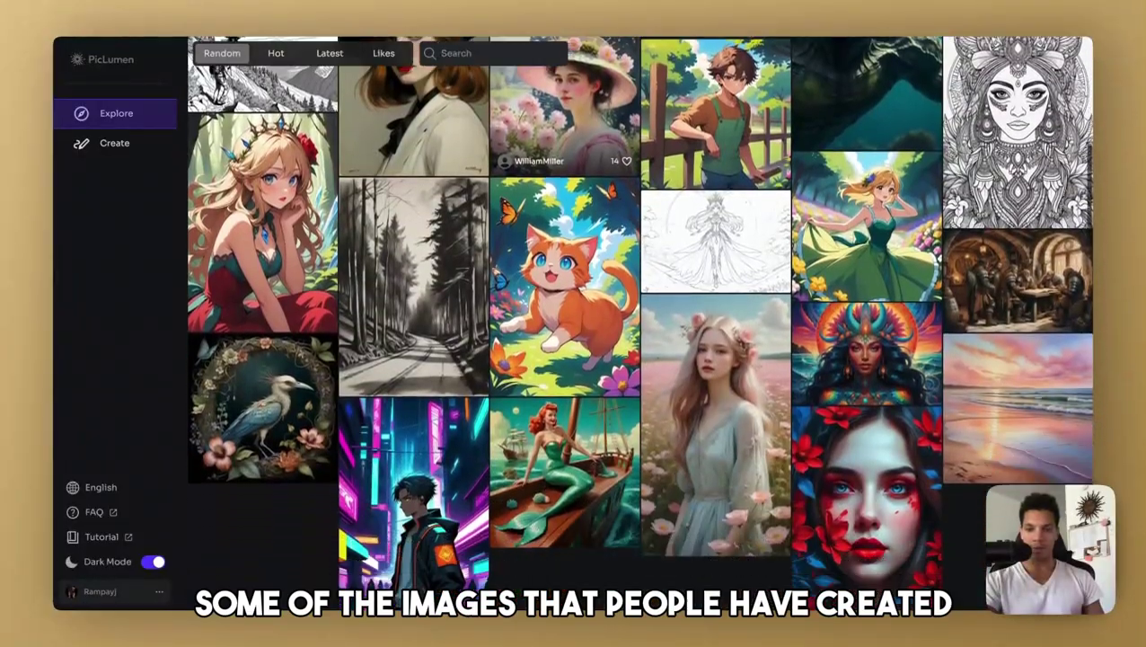
pyautogui.scroll(-10, 646, 294)
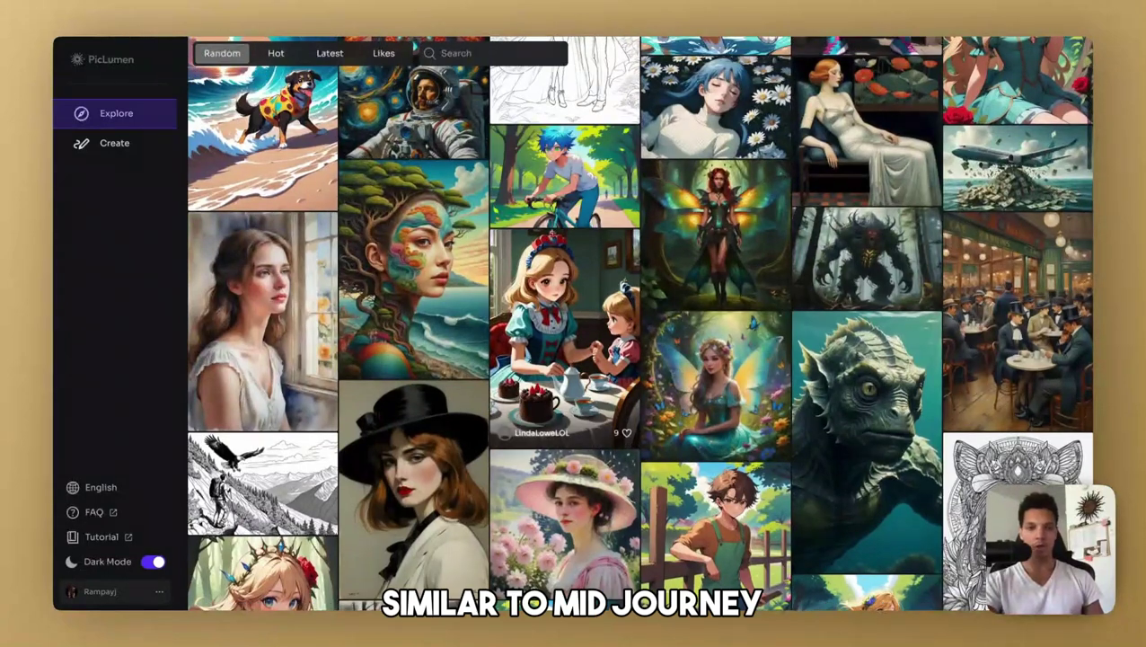
pyautogui.scroll(5, 629, 293)
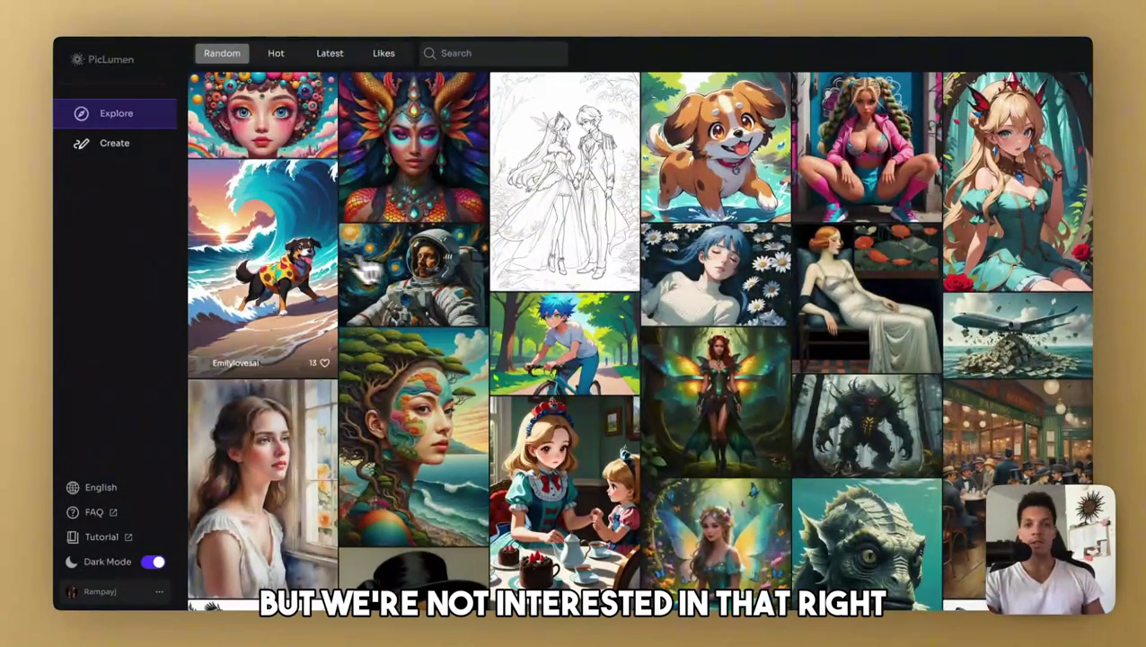
pyautogui.click(139, 155)
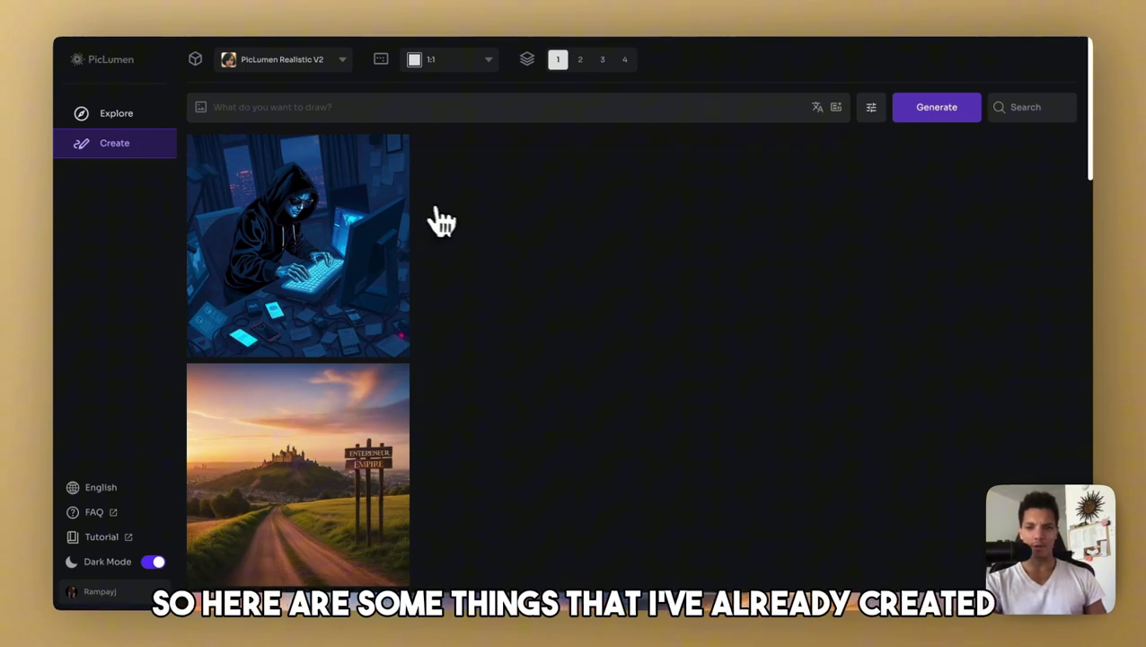
pyautogui.click(375, 266)
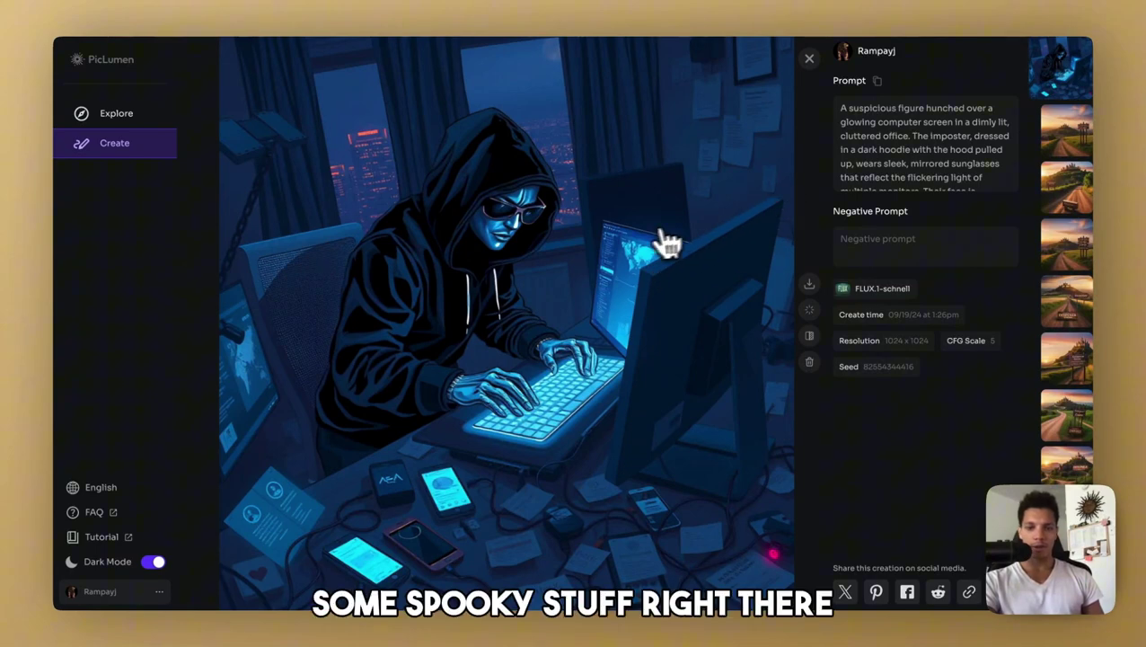
pyautogui.click(809, 60)
pyautogui.scroll(-1, 632, 384)
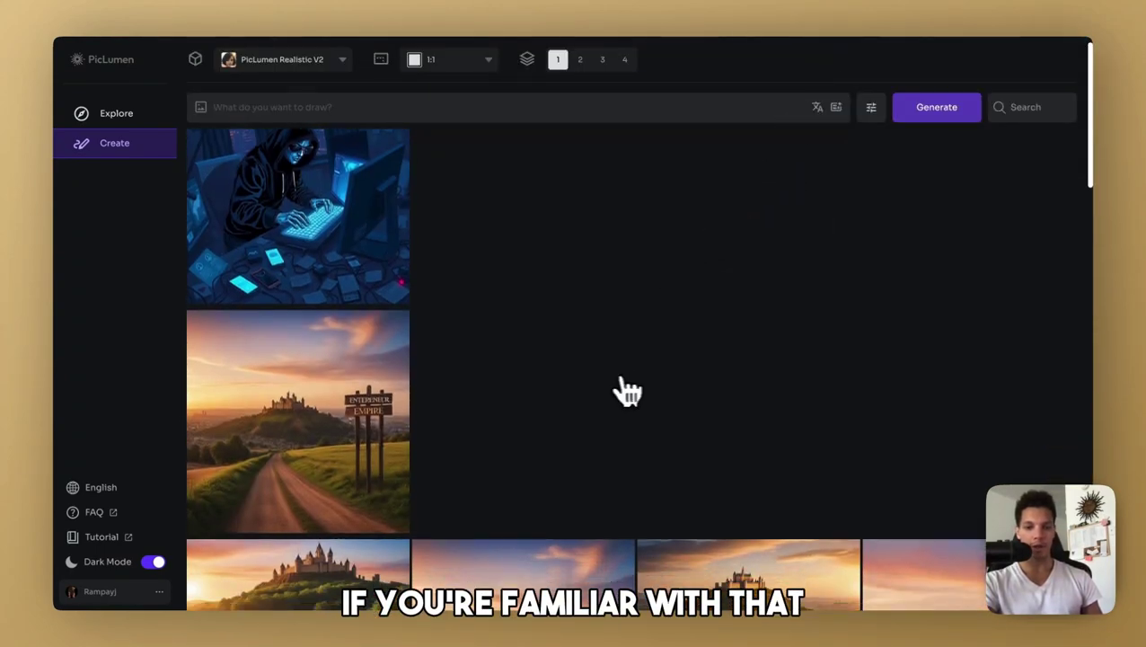
pyautogui.click(375, 410)
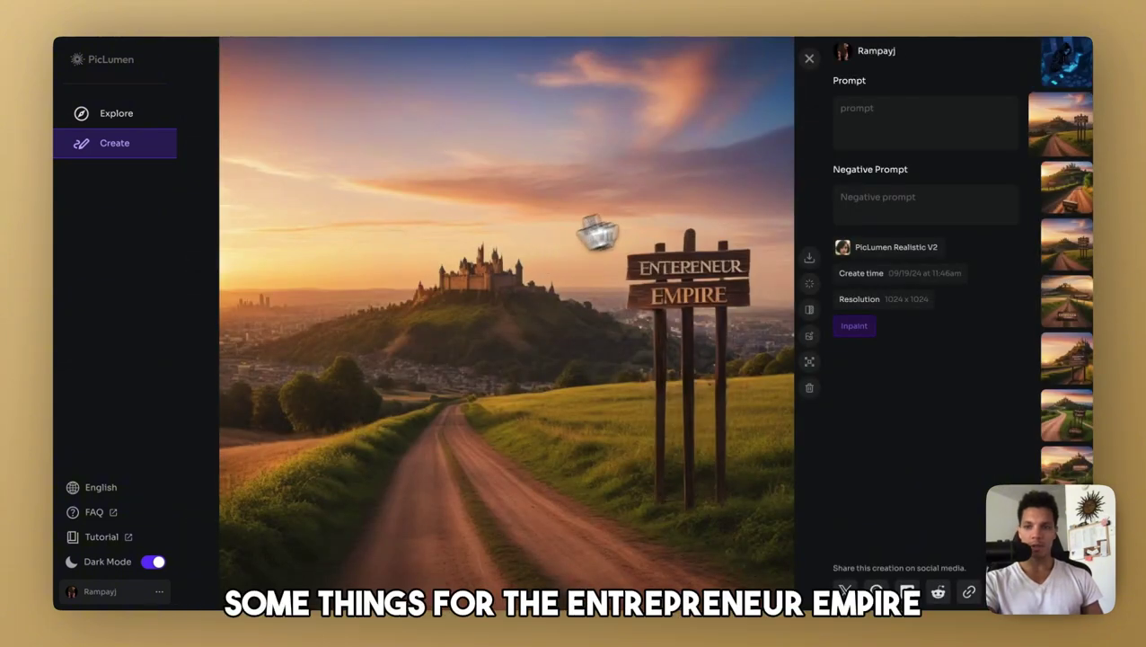
pyautogui.click(810, 59)
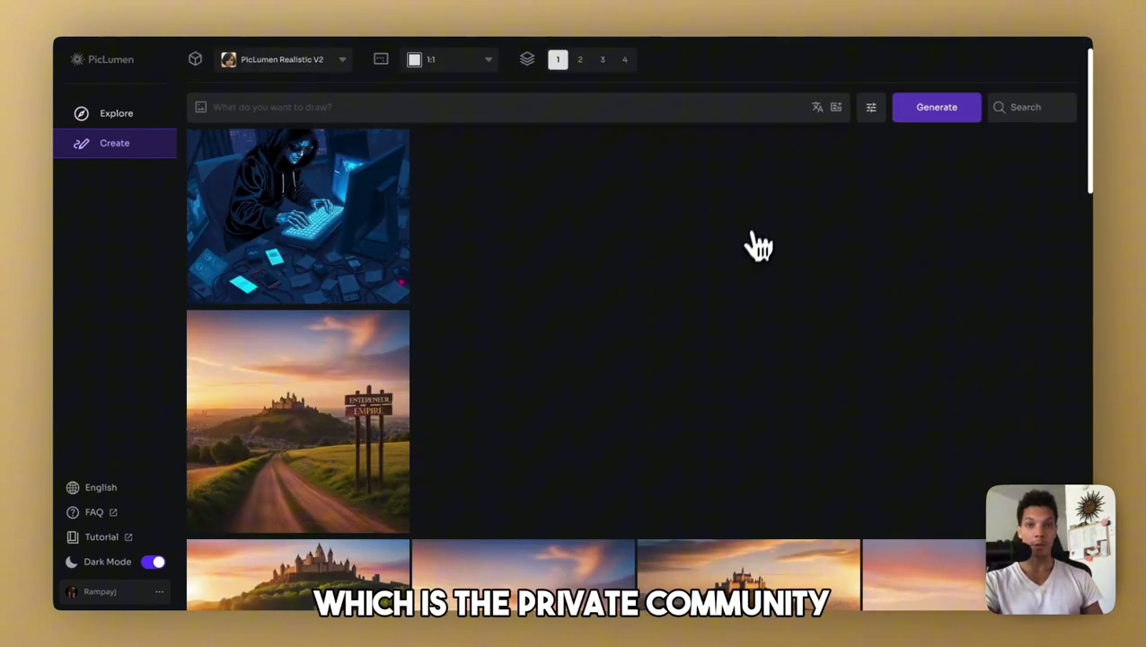
pyautogui.scroll(-5, 750, 269)
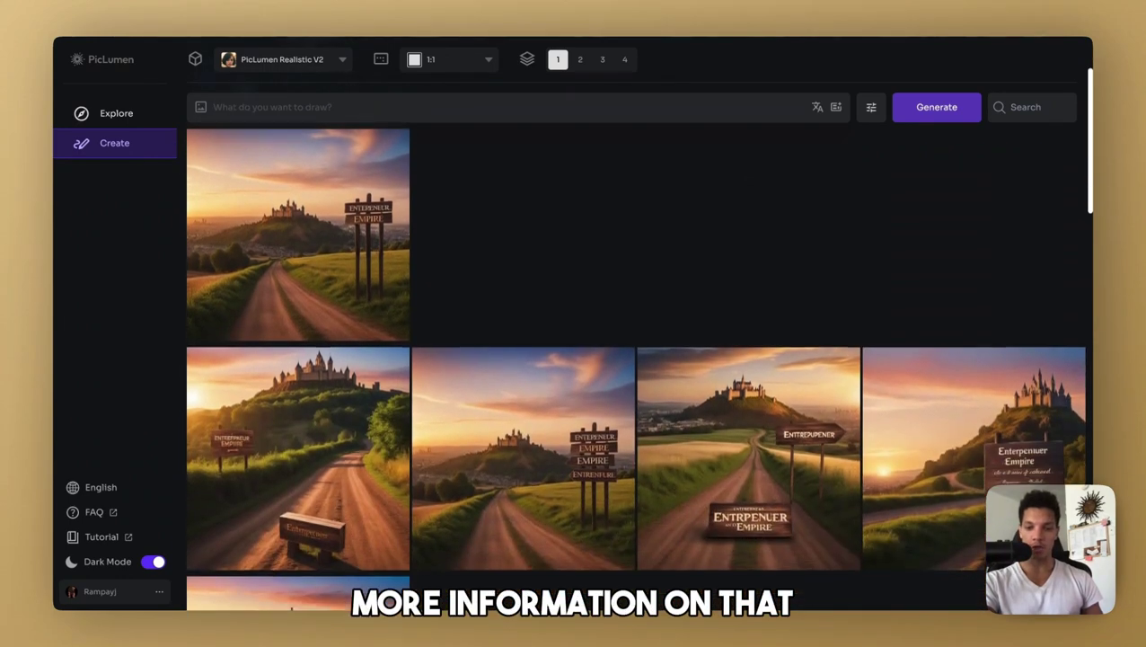
pyautogui.scroll(-3, 635, 360)
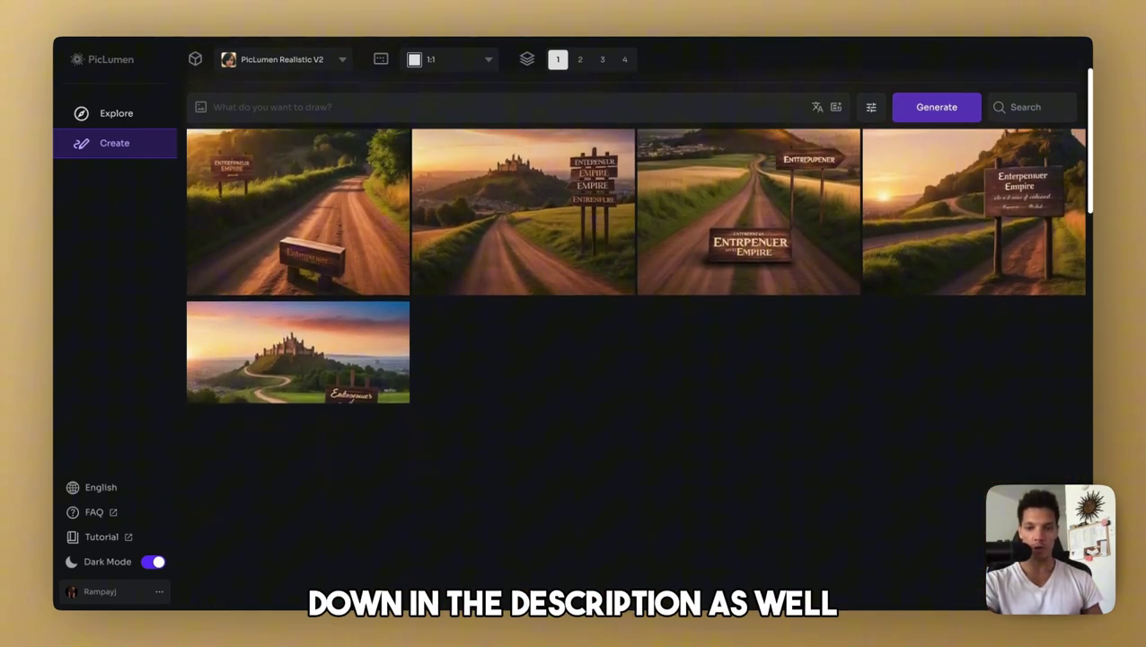
pyautogui.scroll(1, 635, 359)
pyautogui.scroll(6, 748, 272)
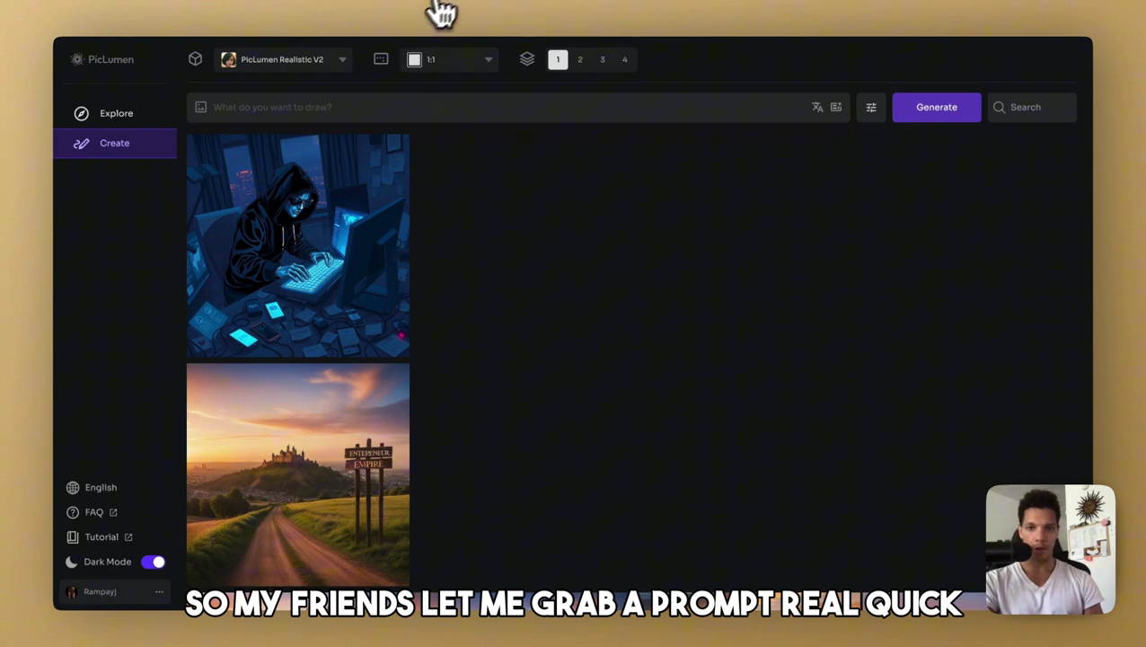
# - Paste the prompt of a mushroom-headed man eating toast on a floral couch
pyautogui.click(390, 107)
pyautogui.hotkey('ctrl', 'v')
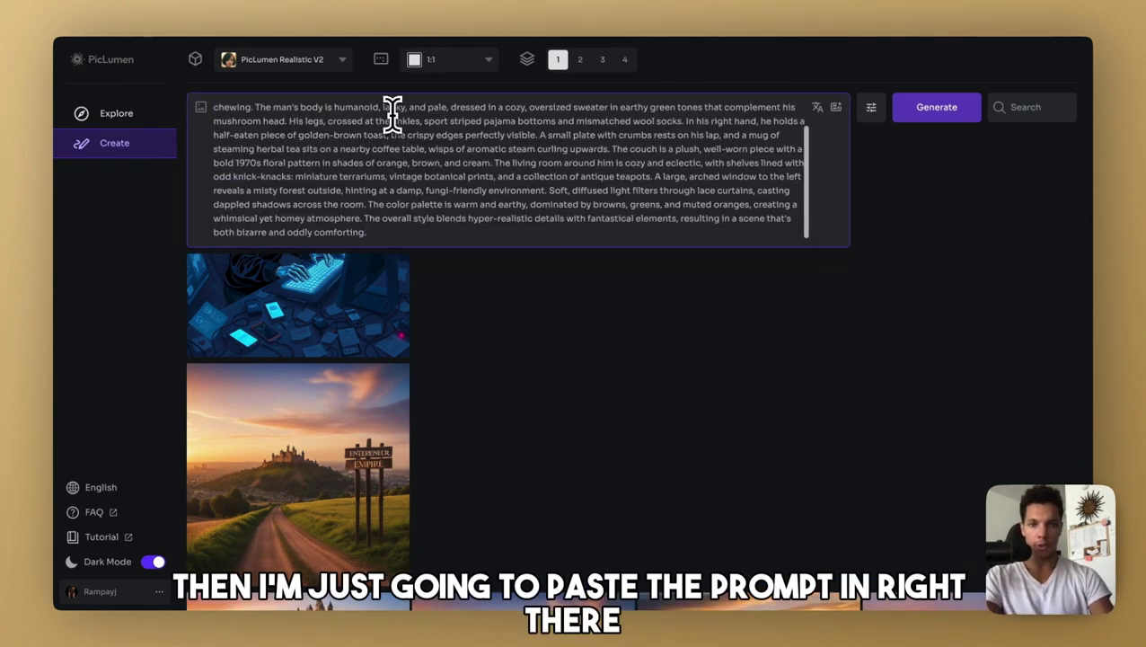
pyautogui.scroll(2, 614, 184)
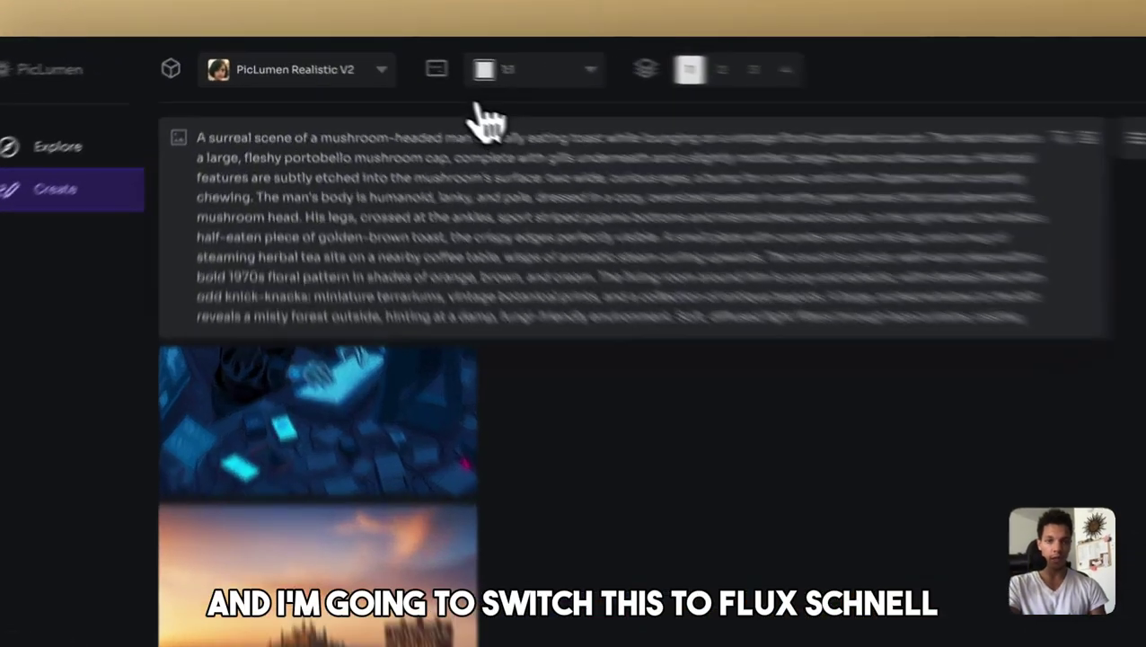
# - Select FLUX.1-schnell as the image model
pyautogui.click(332, 60)
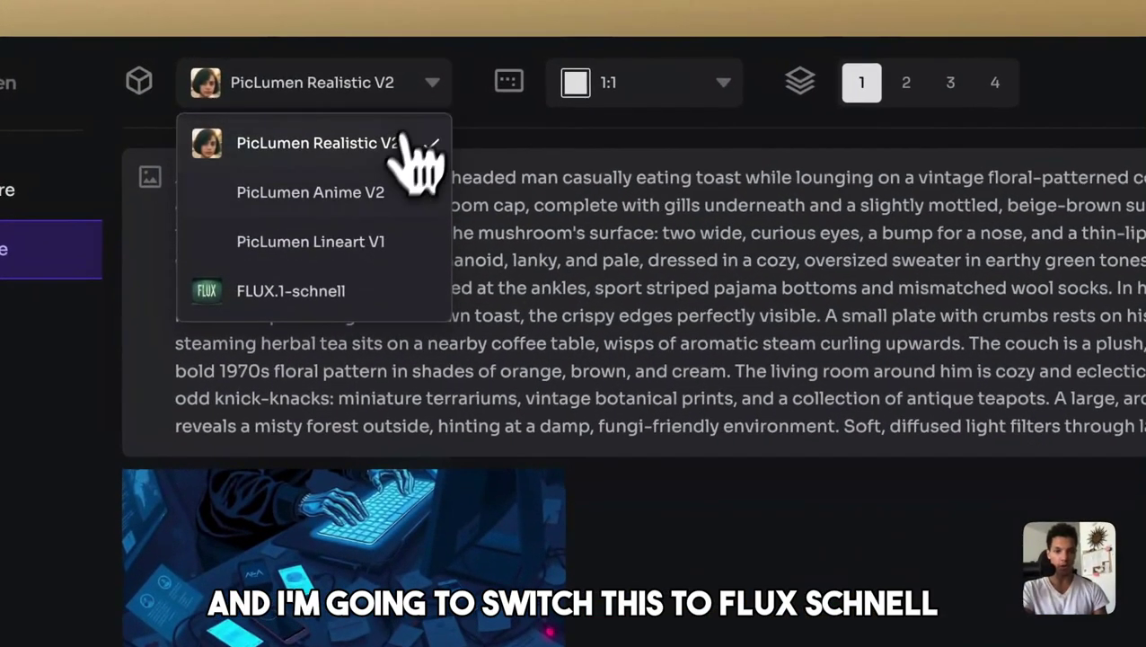
pyautogui.click(345, 291)
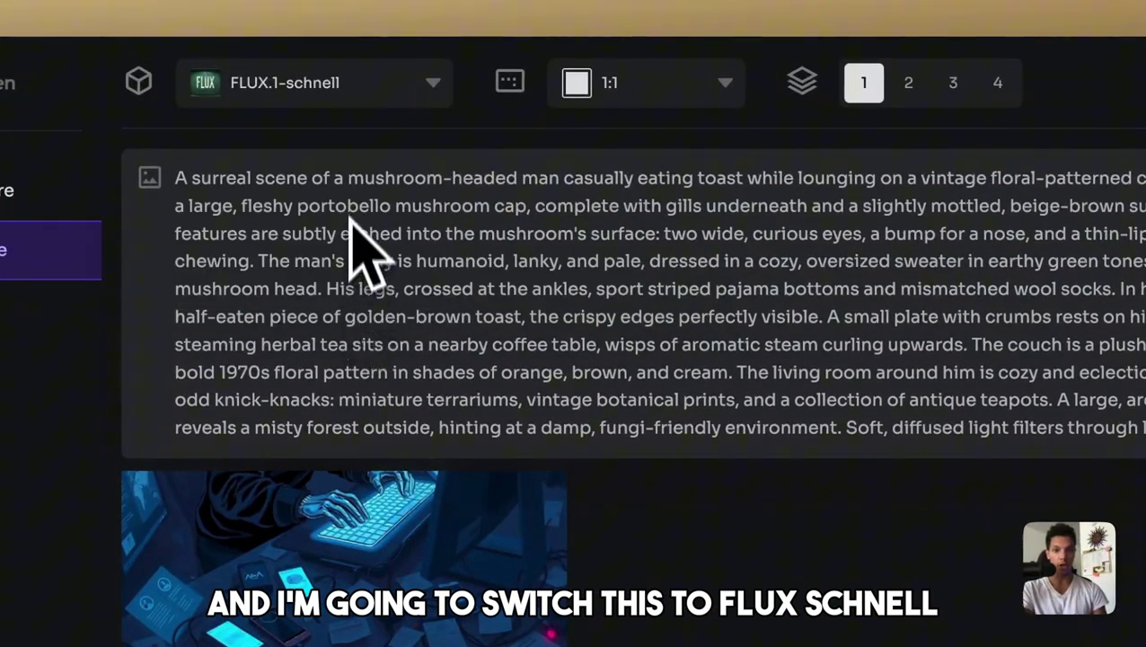
pyautogui.click(379, 100)
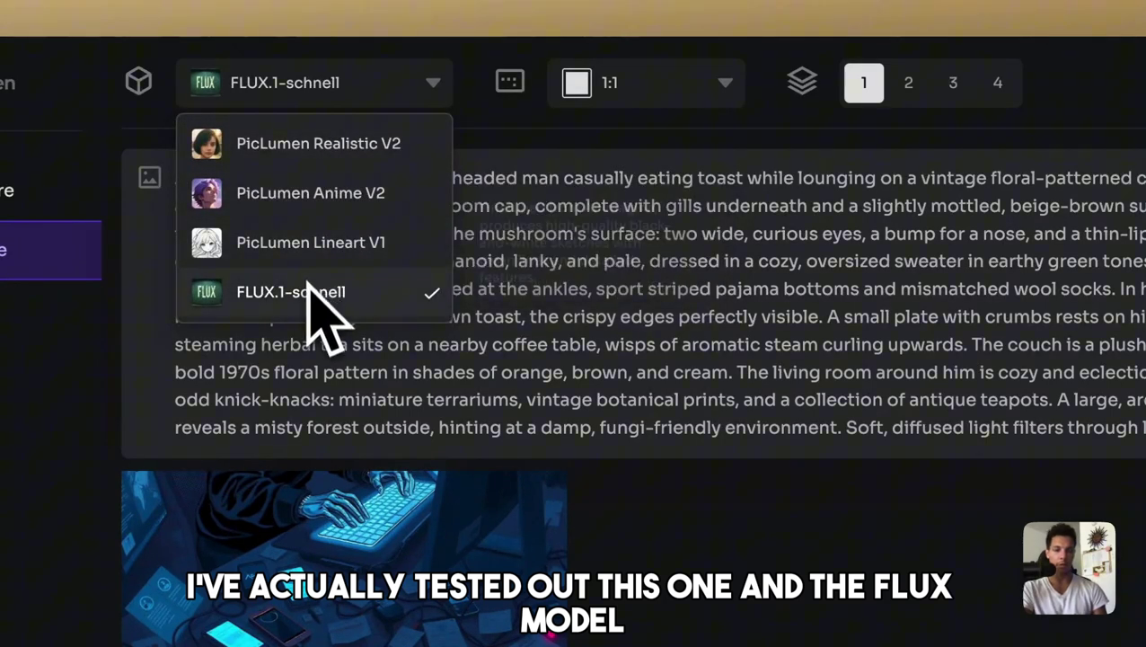
pyautogui.click(411, 90)
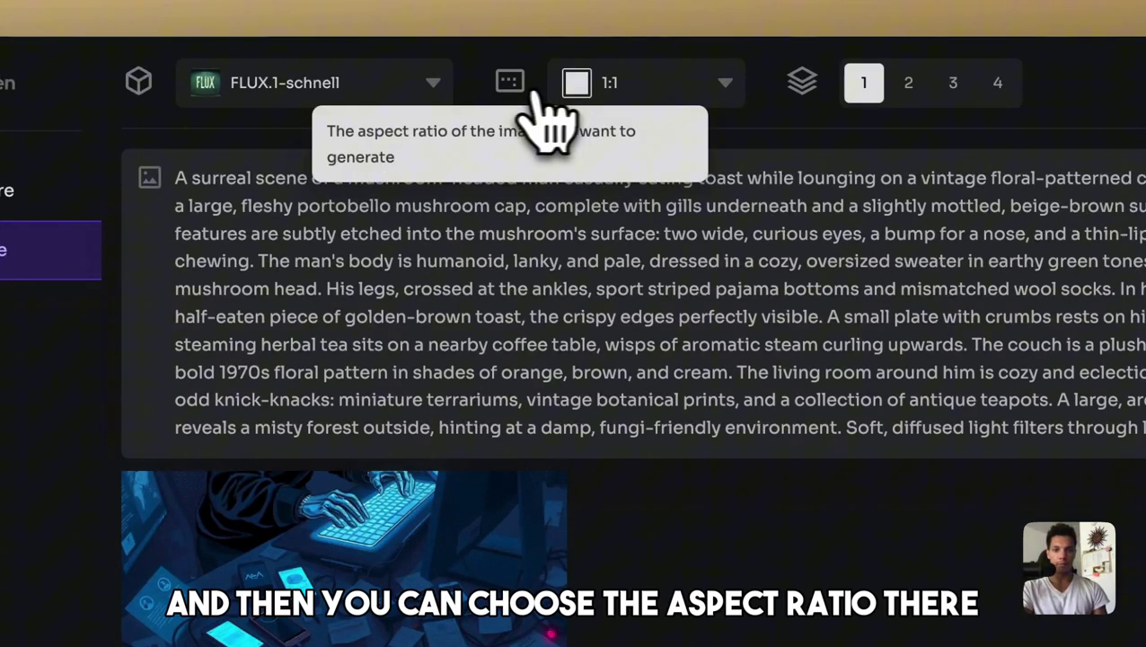
# - Keep the 1:1 aspect ratio, set 4 images per batch, and show the generation settings
pyautogui.click(579, 83)
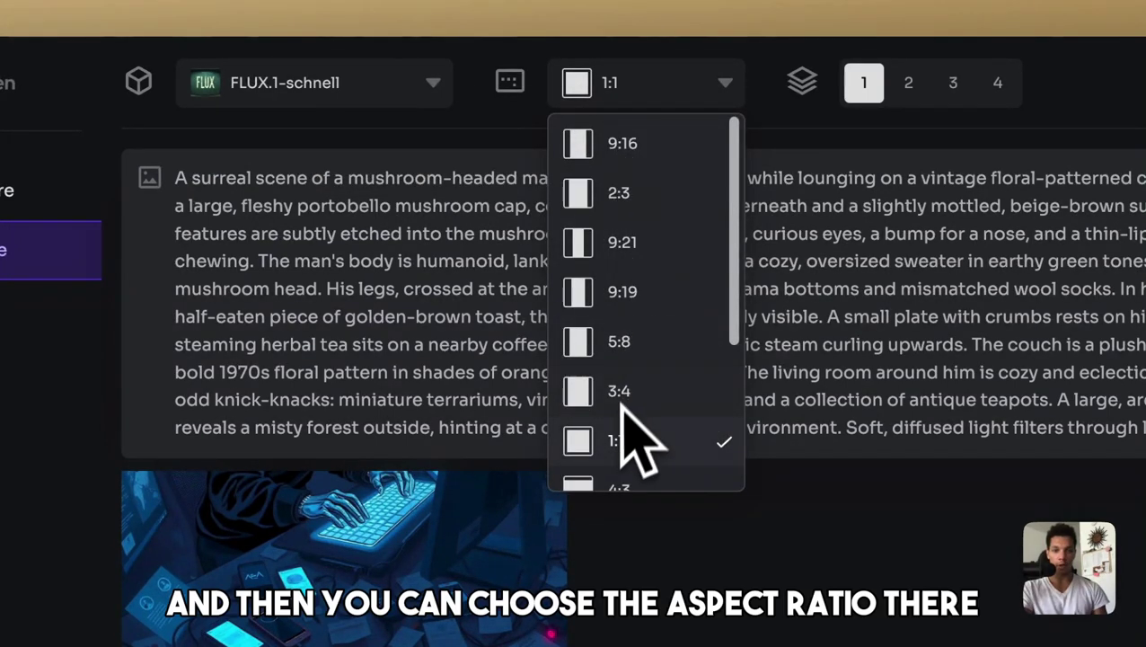
pyautogui.scroll(-2, 627, 449)
pyautogui.scroll(2, 627, 467)
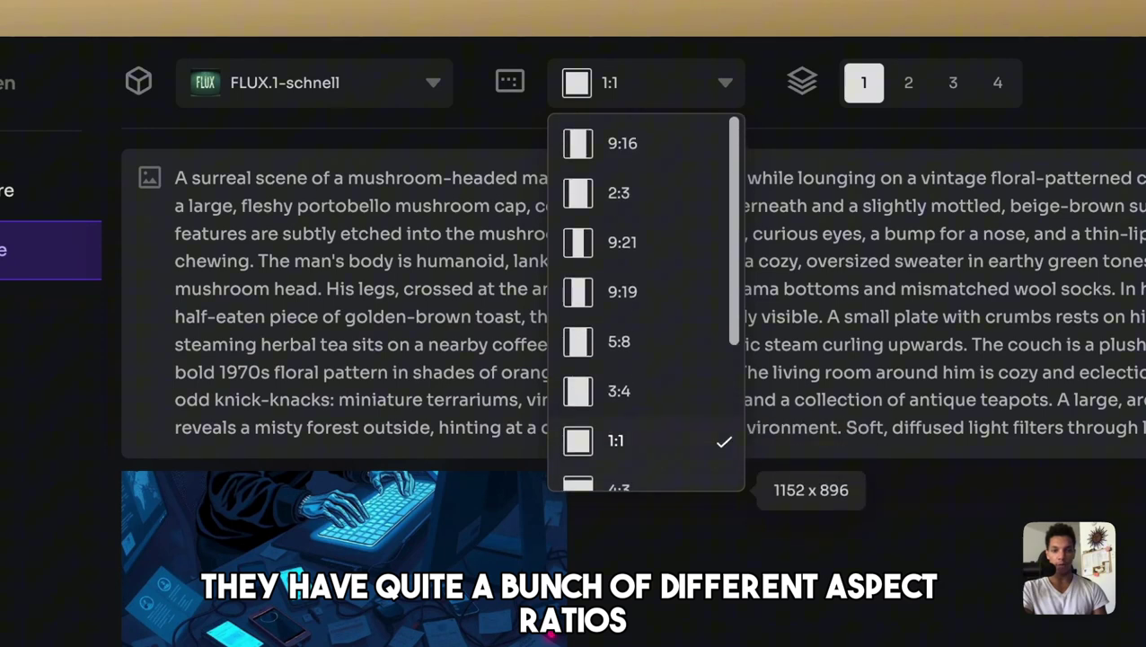
pyautogui.click(759, 68)
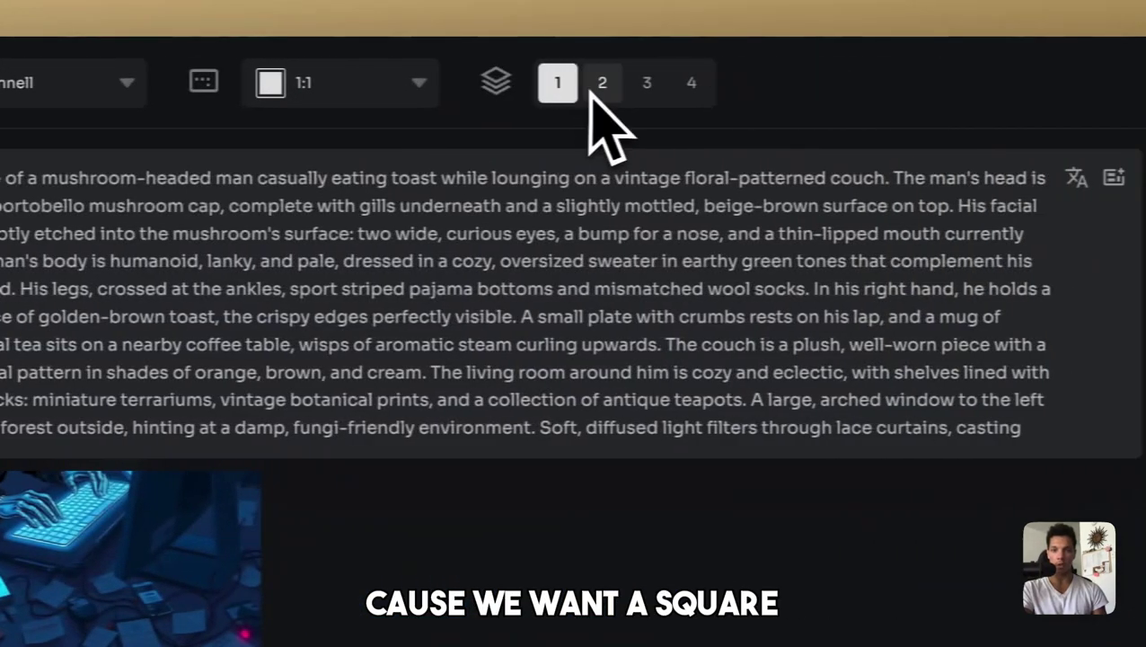
pyautogui.click(688, 83)
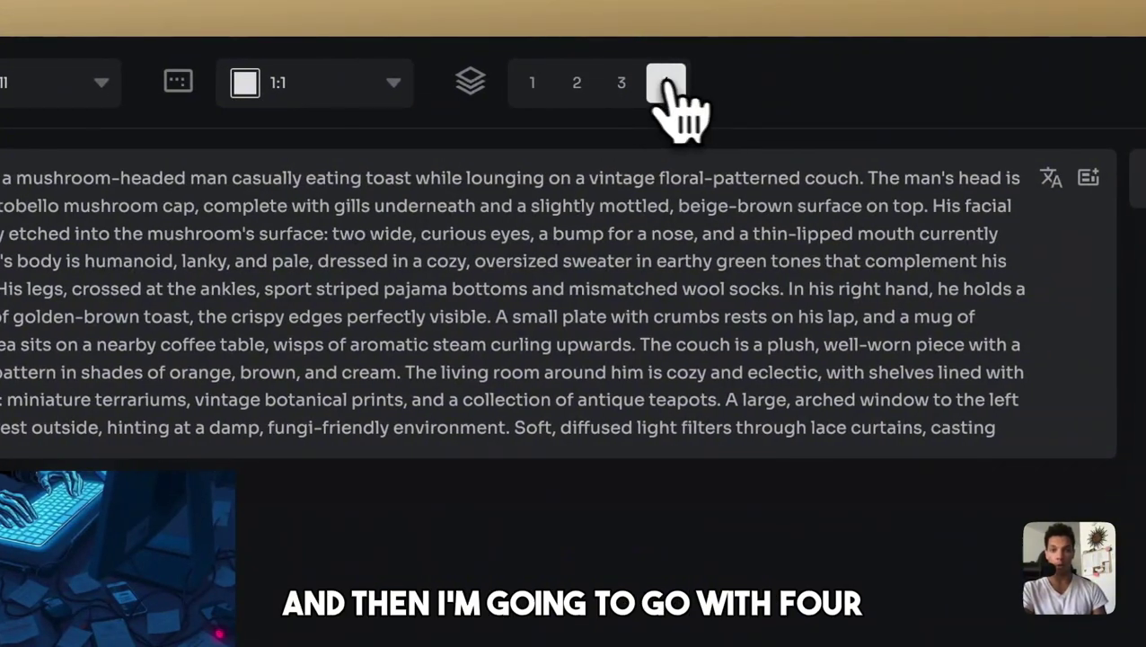
pyautogui.moveTo(469, 90)
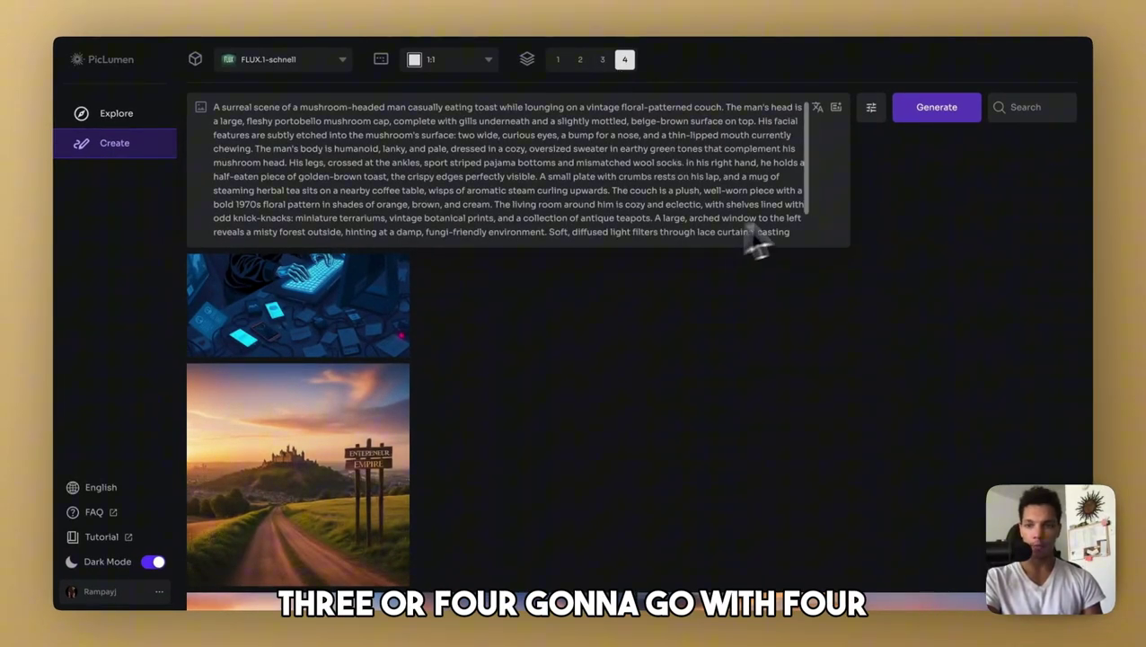
pyautogui.click(870, 107)
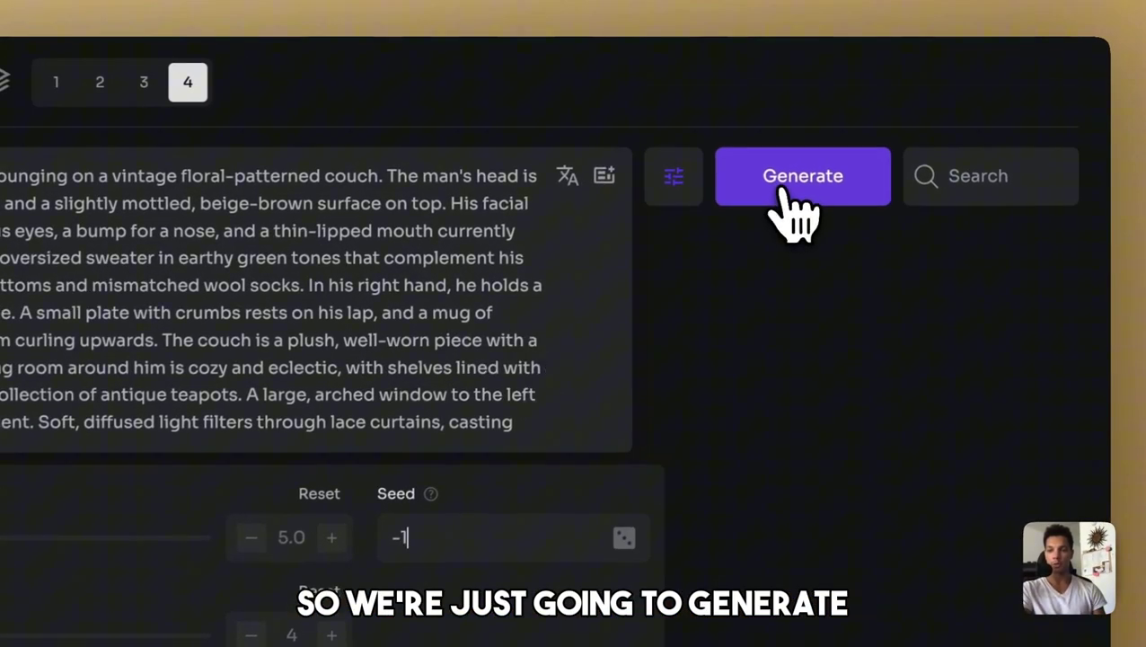
# - Generate the four mushroom-man images with seed left at -1
pyautogui.click(782, 191)
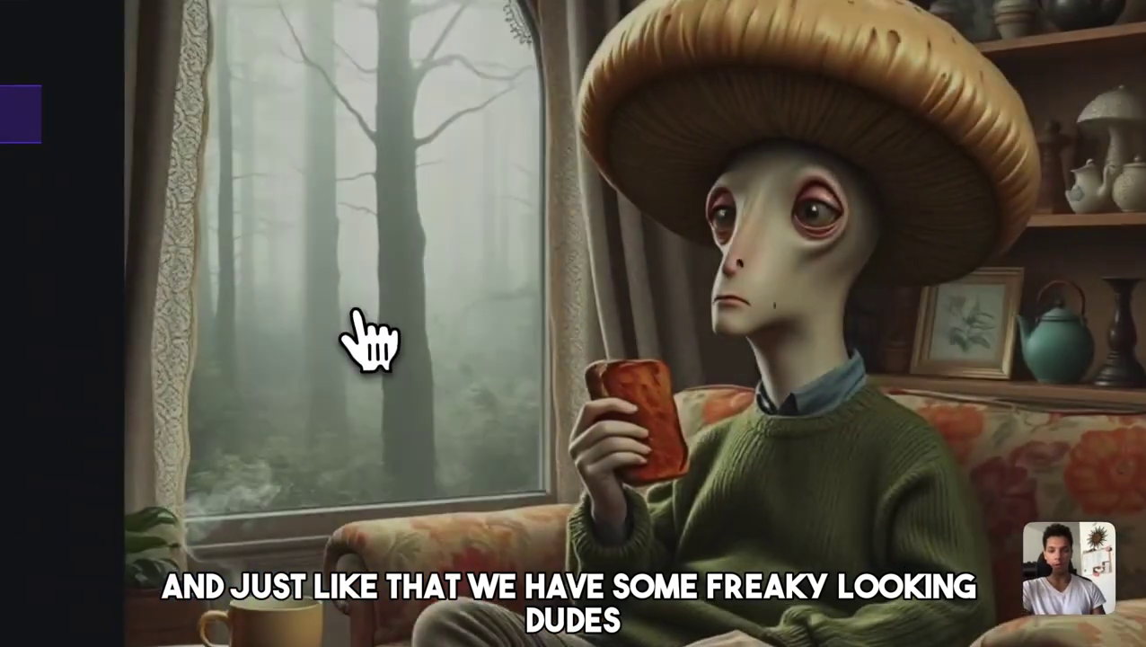
# - Open the first mushroom-man image to review its prompt, model and 1024 x 1024 details
pyautogui.click(445, 315)
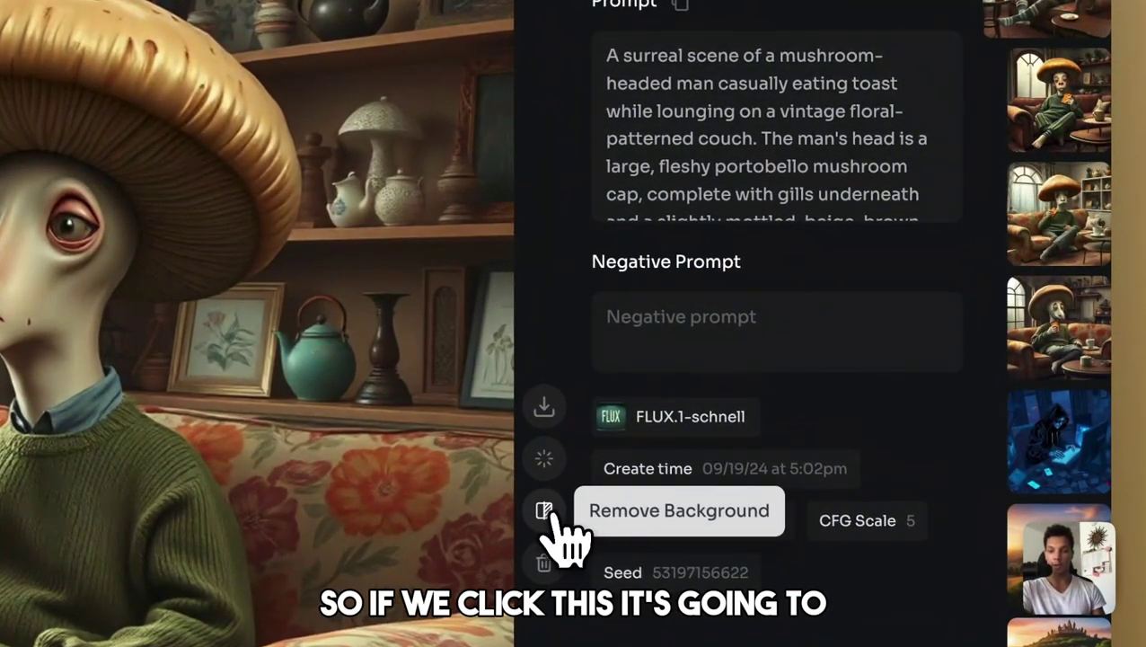
# - Remove the first mushroom-man image's background and inspect the resulting cutout
pyautogui.click(562, 499)
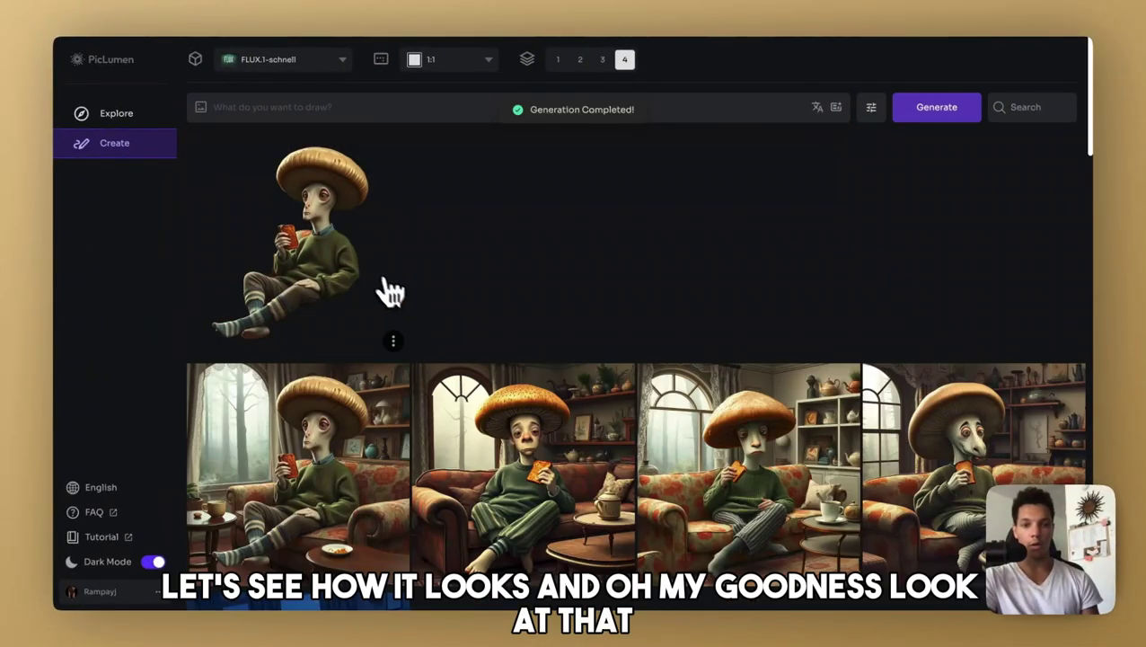
pyautogui.click(355, 266)
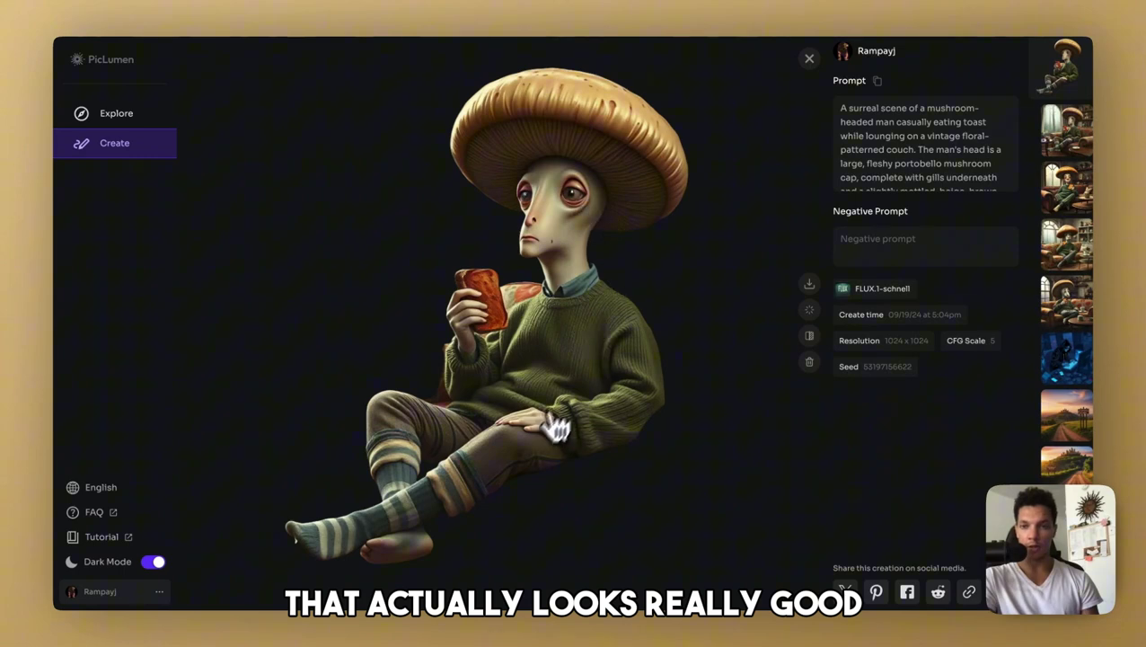
pyautogui.click(809, 61)
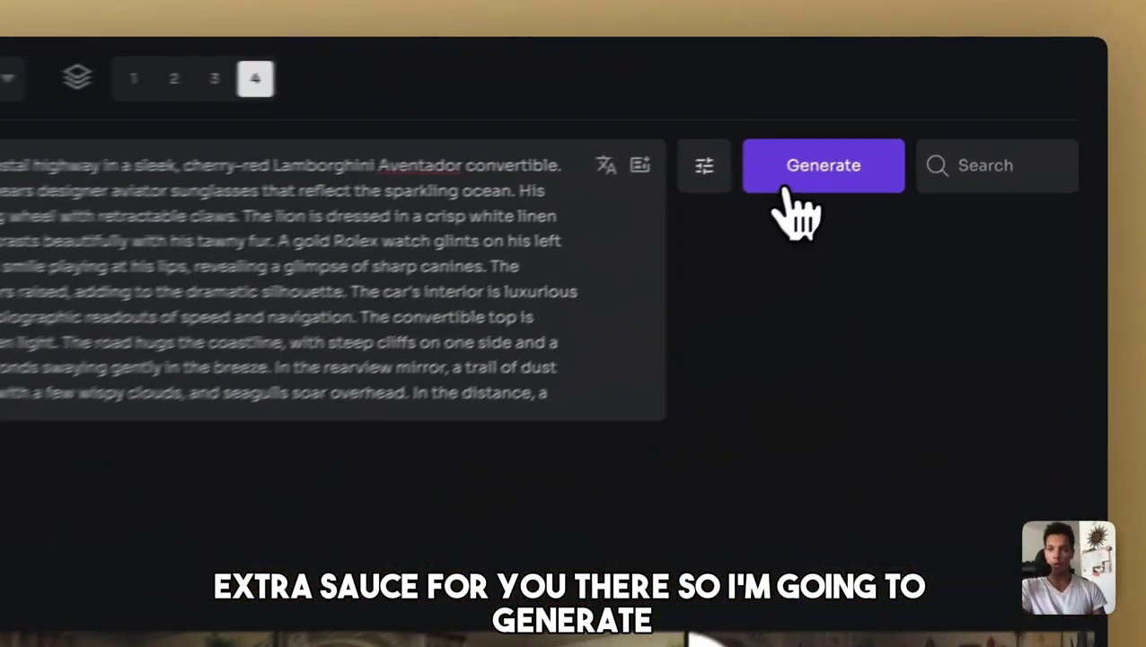
# - Generate four images from the lion-driving-a-Lamborghini prompt
pyautogui.click(916, 117)
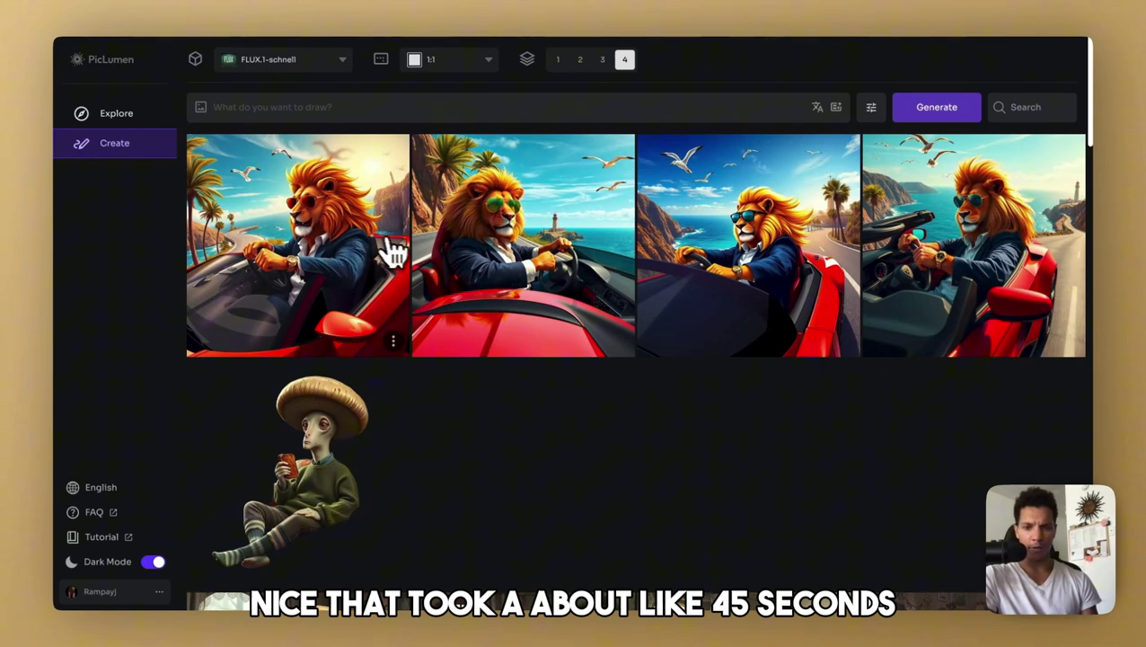
pyautogui.click(334, 235)
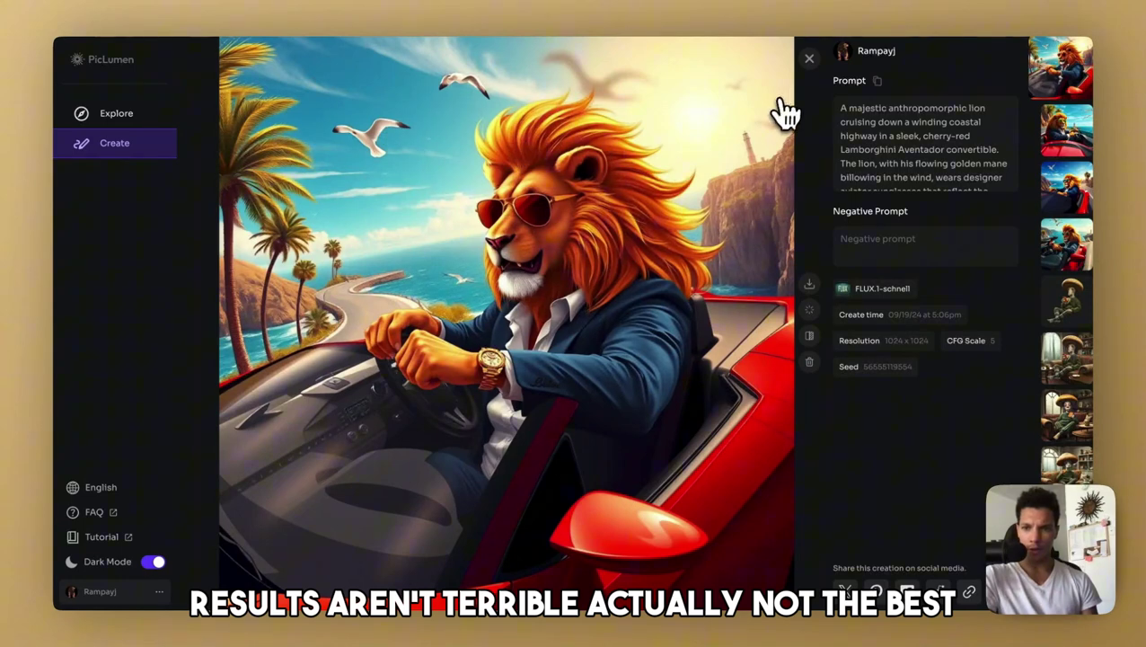
pyautogui.click(809, 58)
pyautogui.click(685, 259)
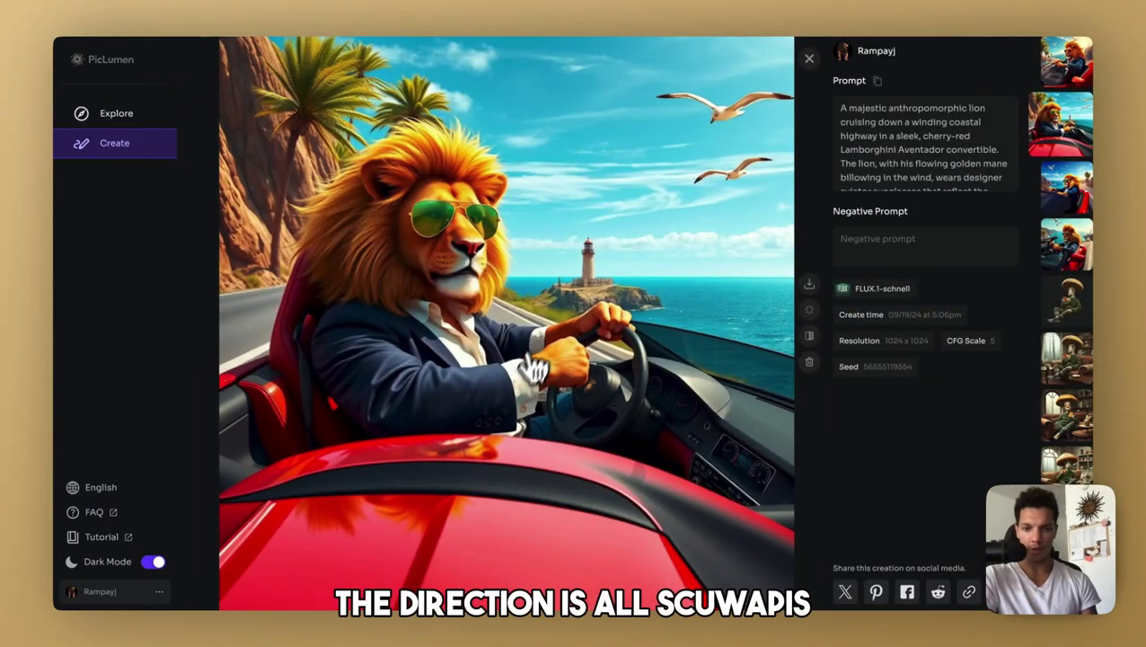
pyautogui.press('Escape')
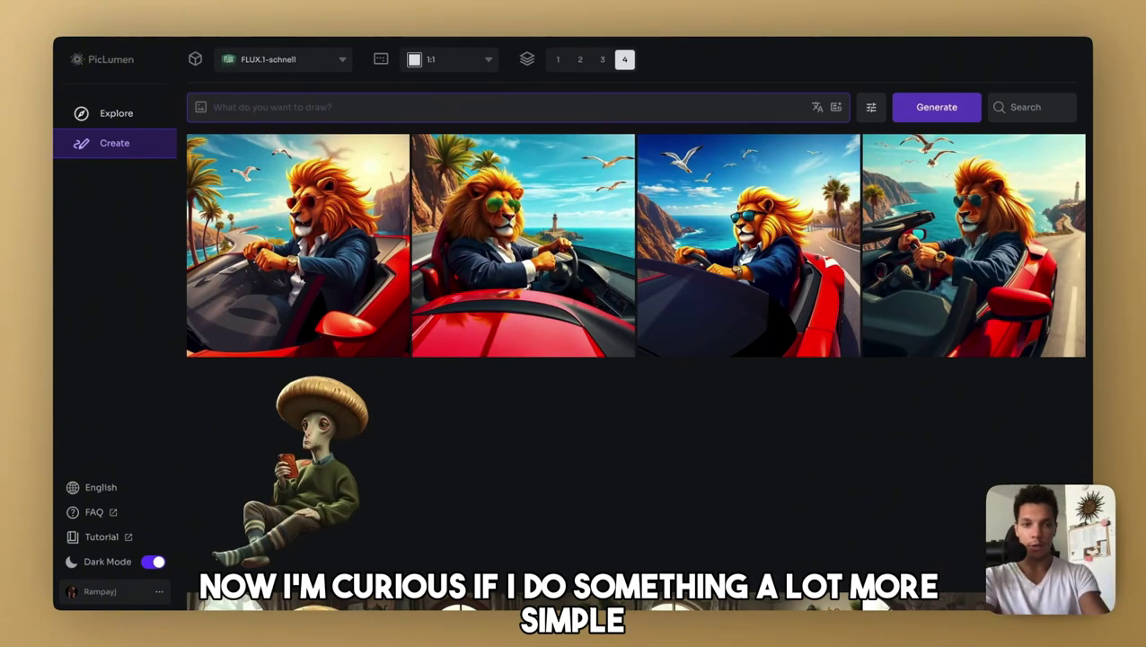
# - Enter the short prompt 'Anthopomorphic lion Aventador convertible', enhance it, and generate images
pyautogui.write('Antho')
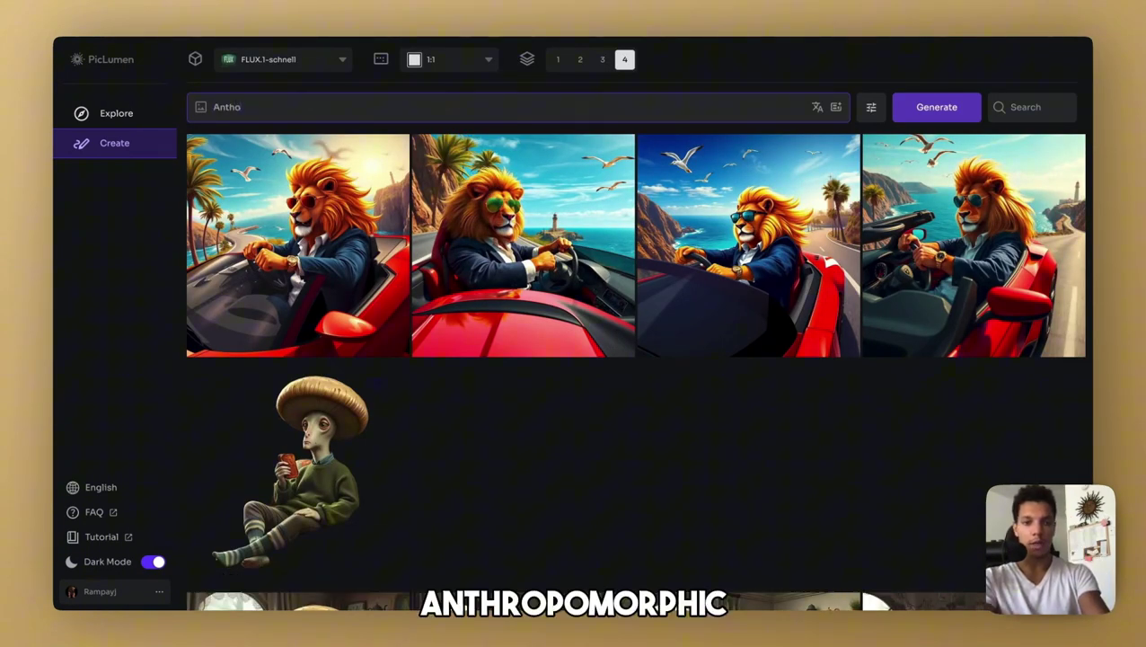
pyautogui.write('pomorphic lion driving a lamborghini')
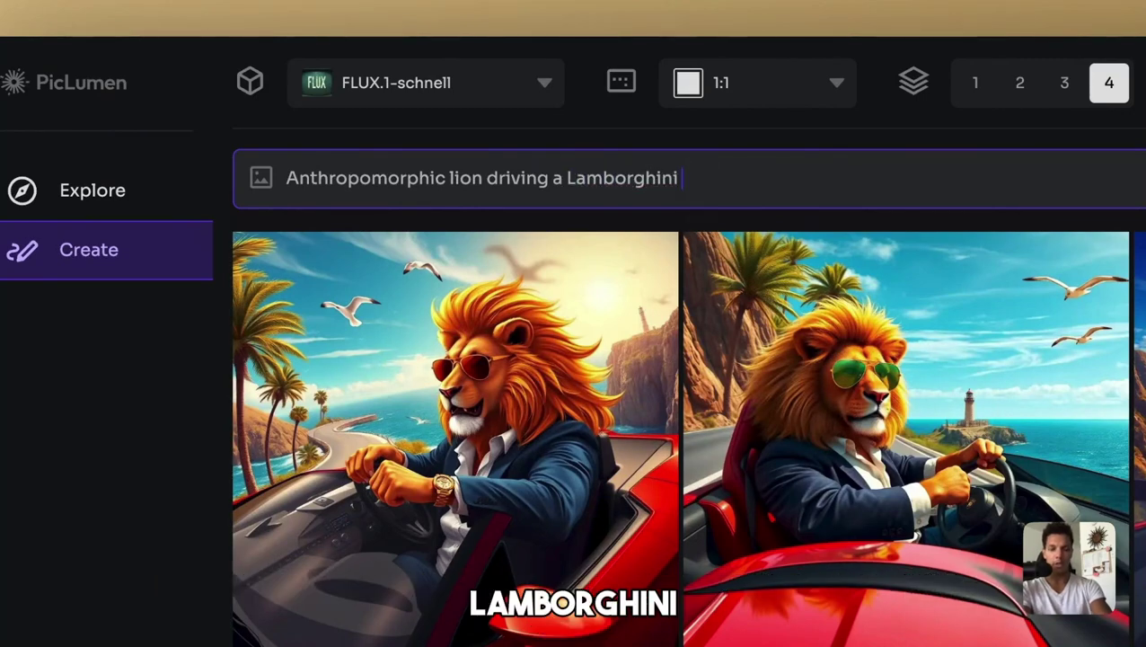
pyautogui.write('Aventa')
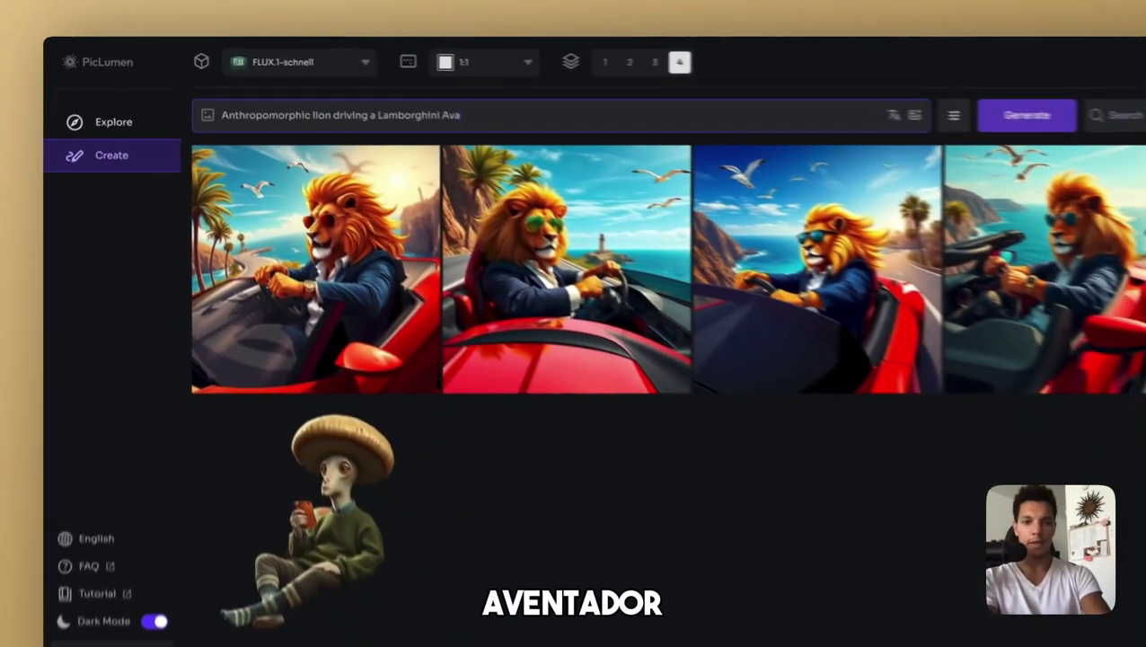
pyautogui.write('dor convertible')
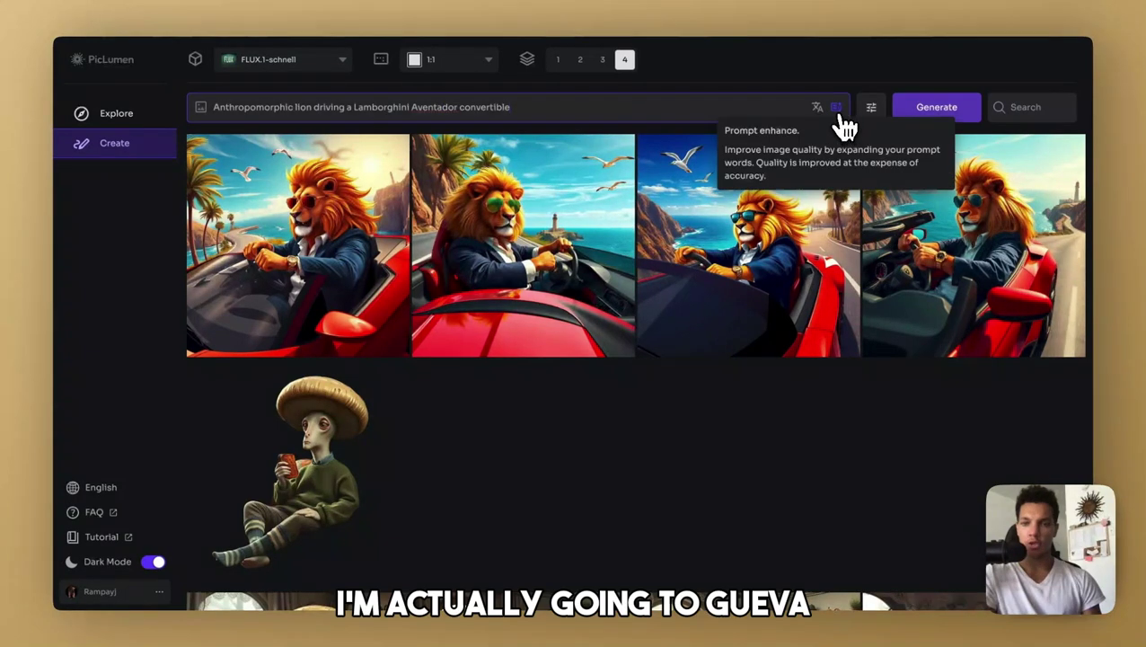
pyautogui.click(837, 111)
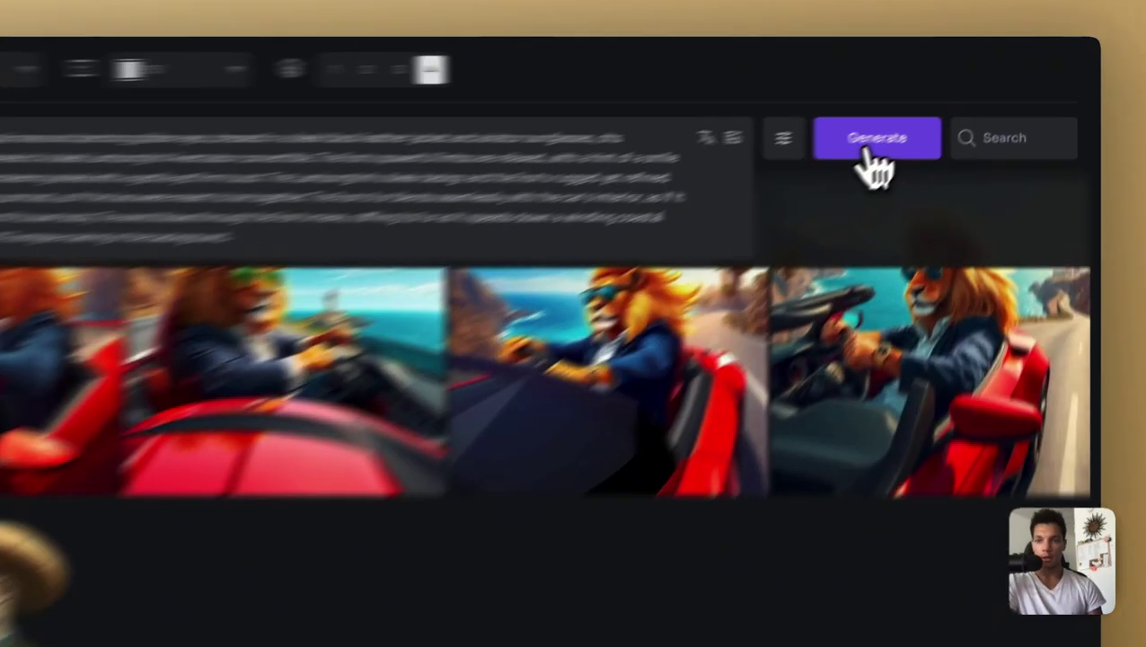
pyautogui.click(934, 112)
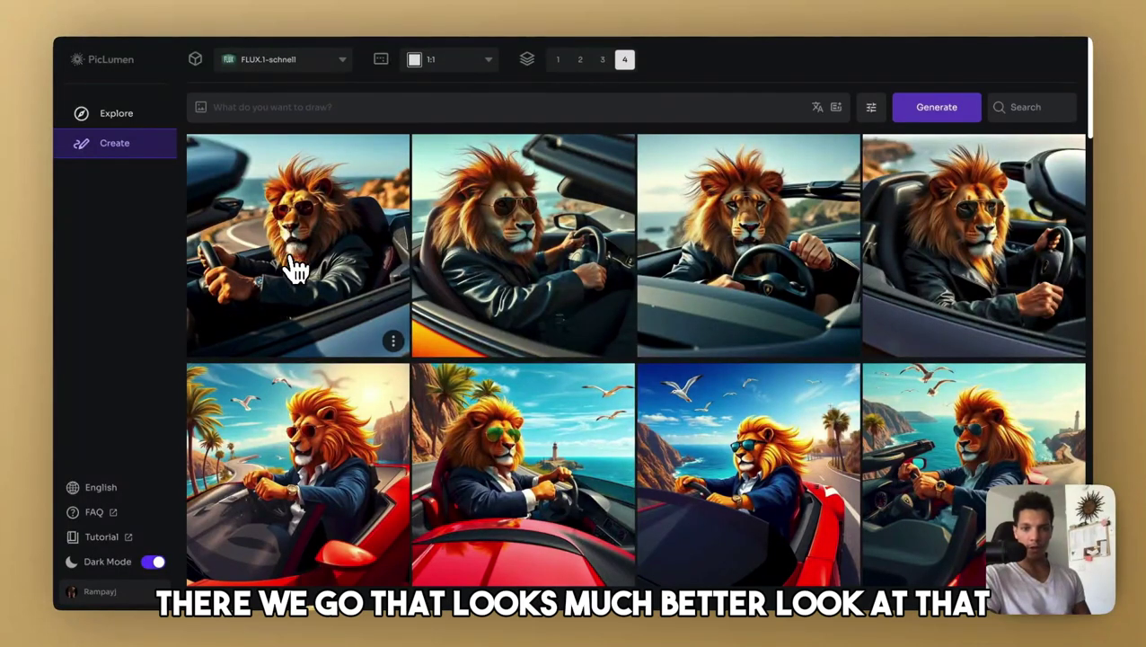
# - Browse the enlarged leather-jacket lion images, then download the first one
pyautogui.click(296, 269)
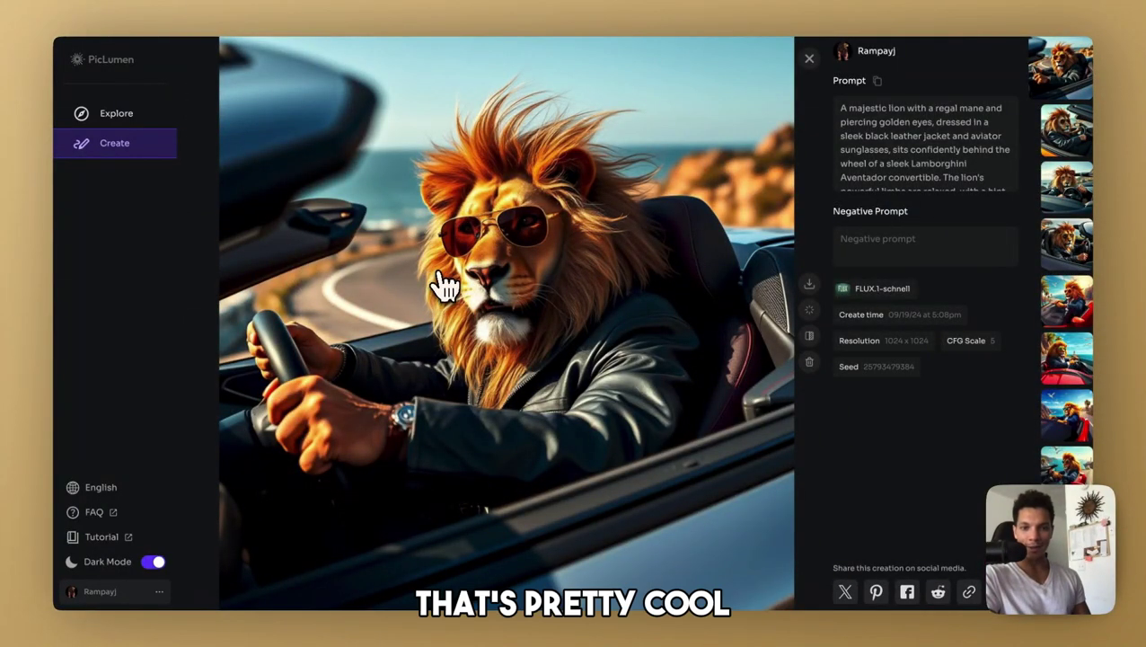
pyautogui.press('Right')
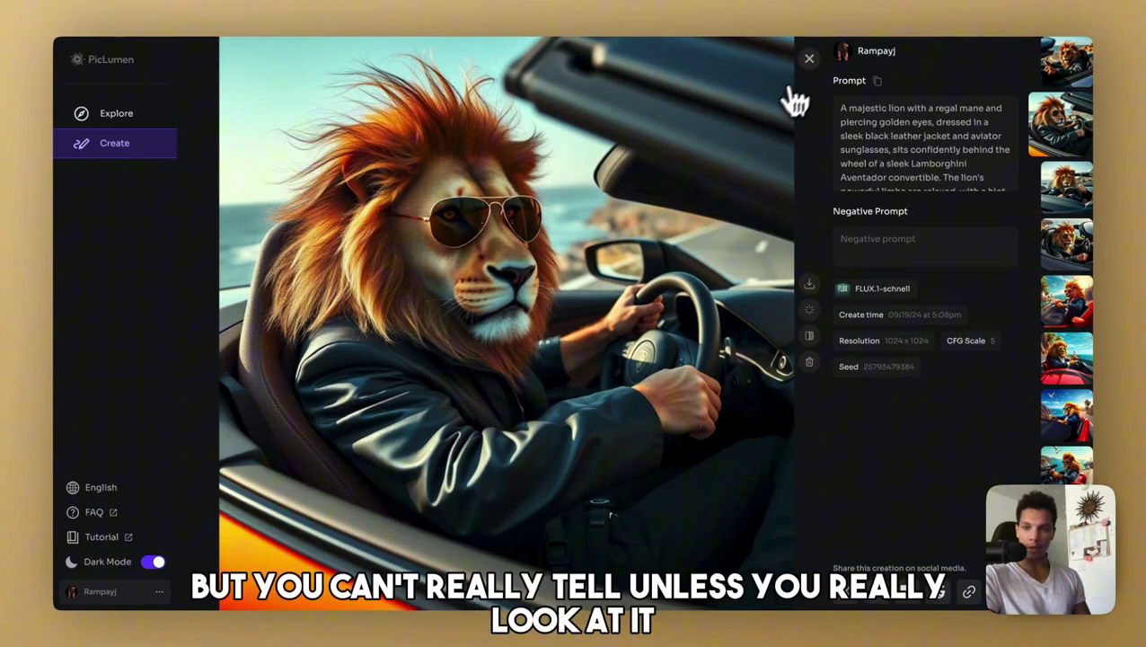
pyautogui.click(813, 61)
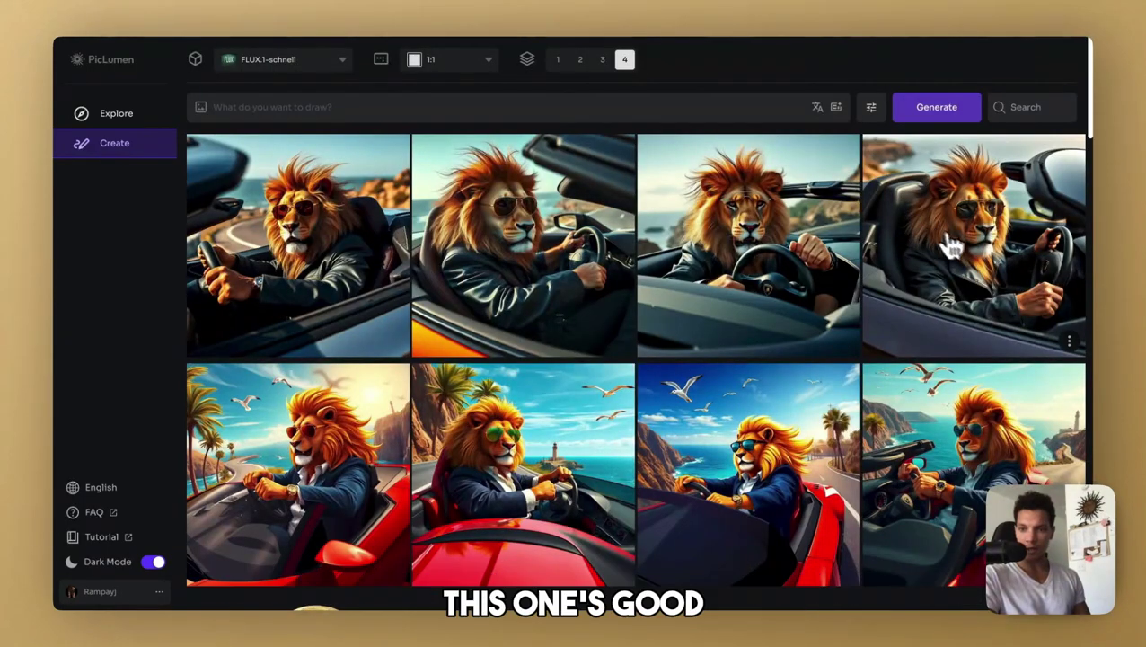
pyautogui.click(986, 256)
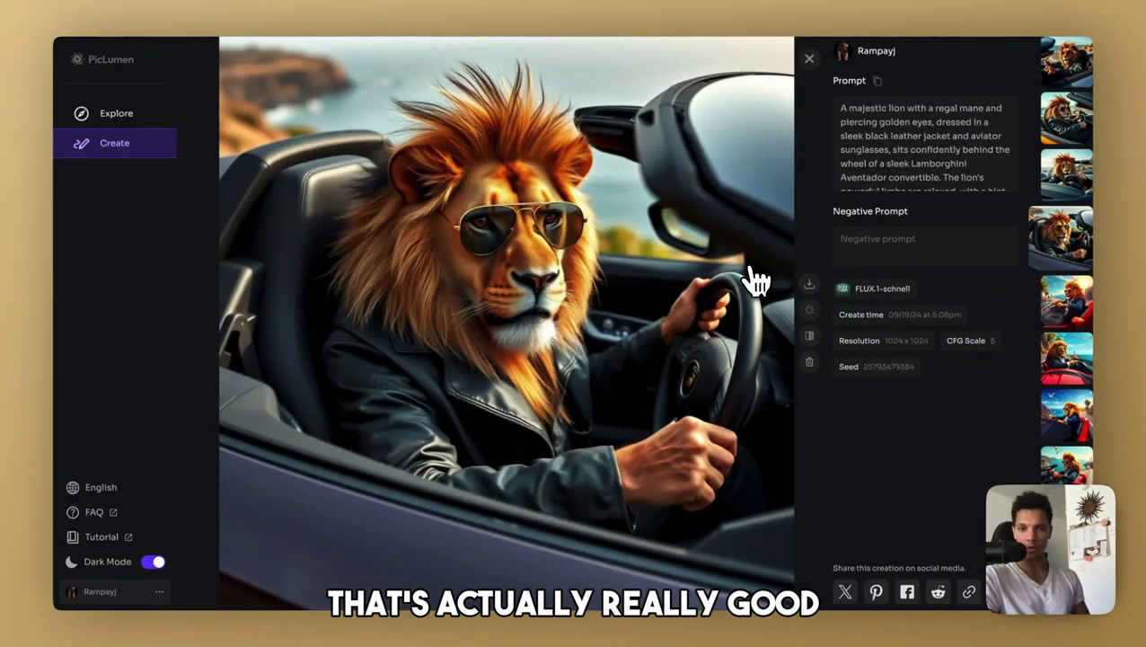
pyautogui.click(808, 59)
pyautogui.click(697, 235)
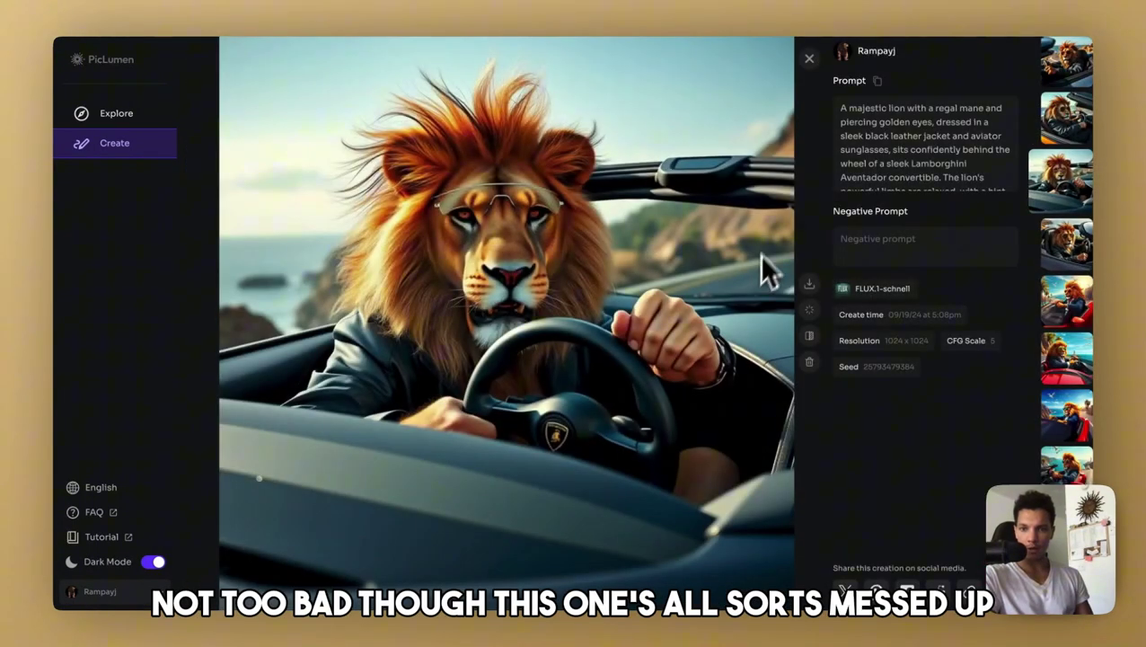
pyautogui.press('Up')
pyautogui.press('Up')
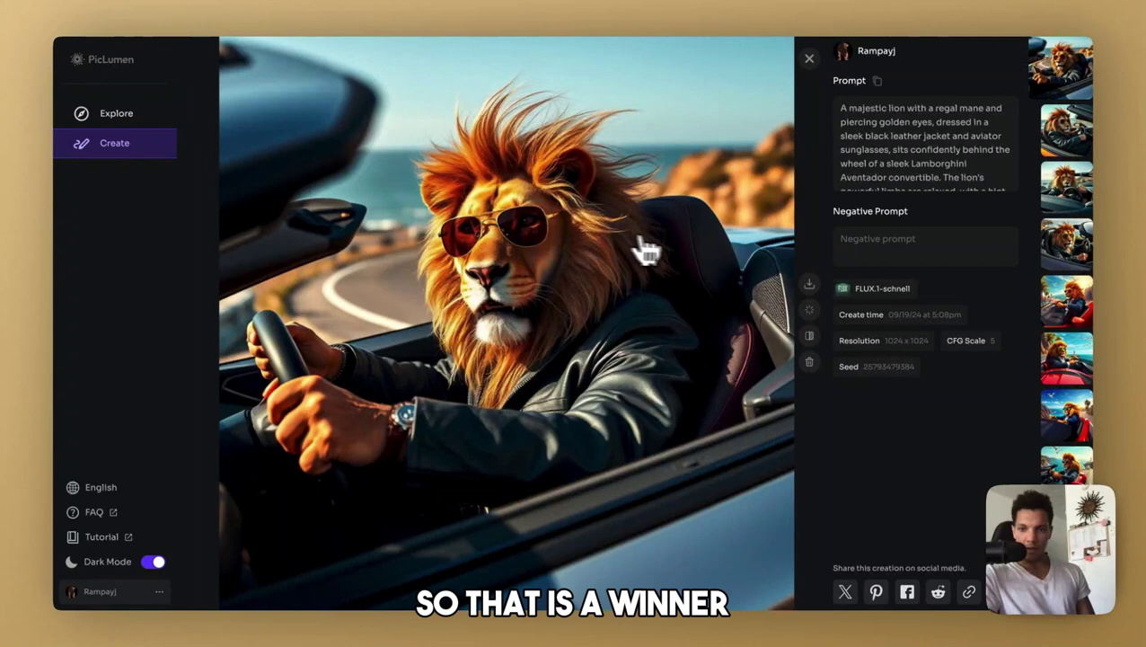
pyautogui.click(809, 283)
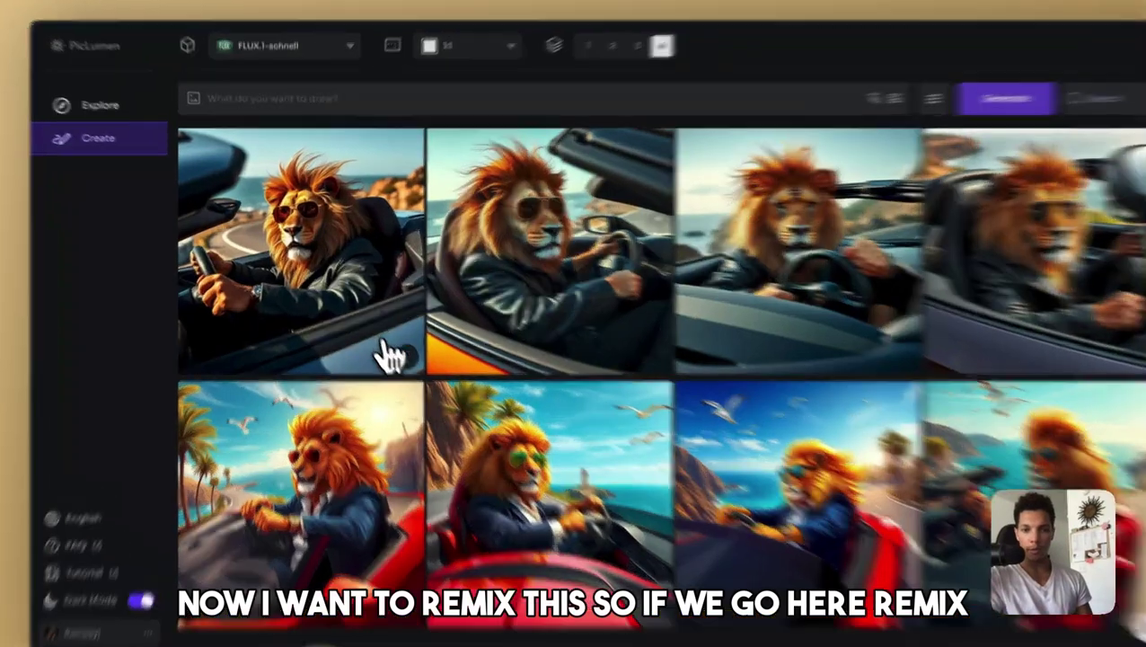
# - Remix the leather-jacket lion prompt using PicLumen Realistic V2 and generate four images
pyautogui.click(392, 340)
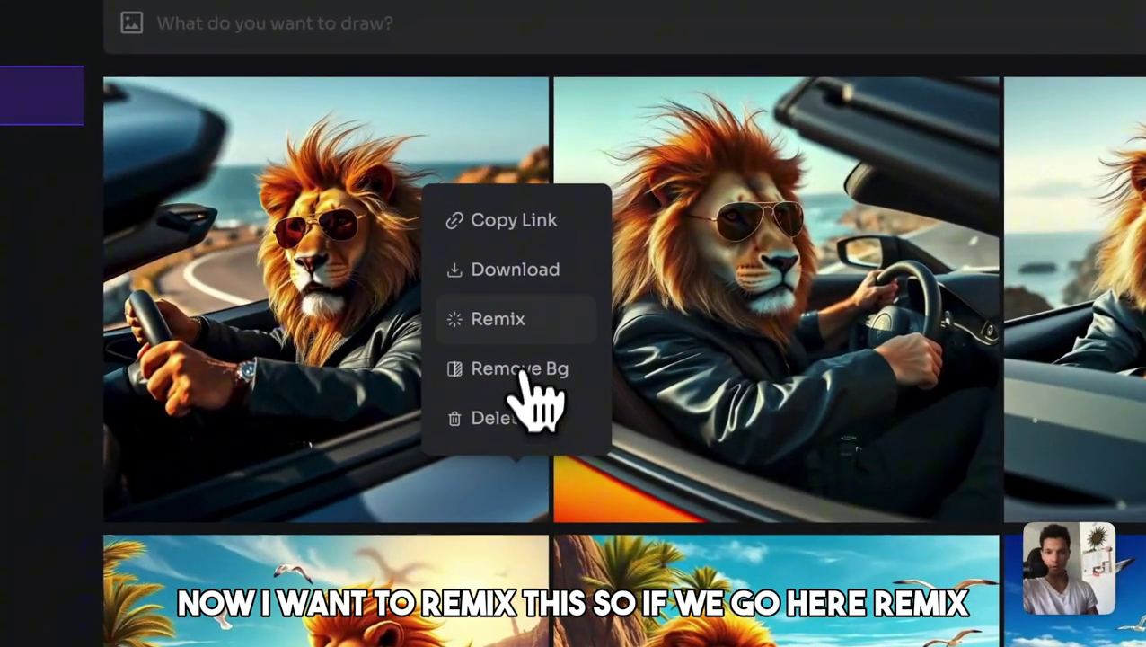
pyautogui.click(519, 325)
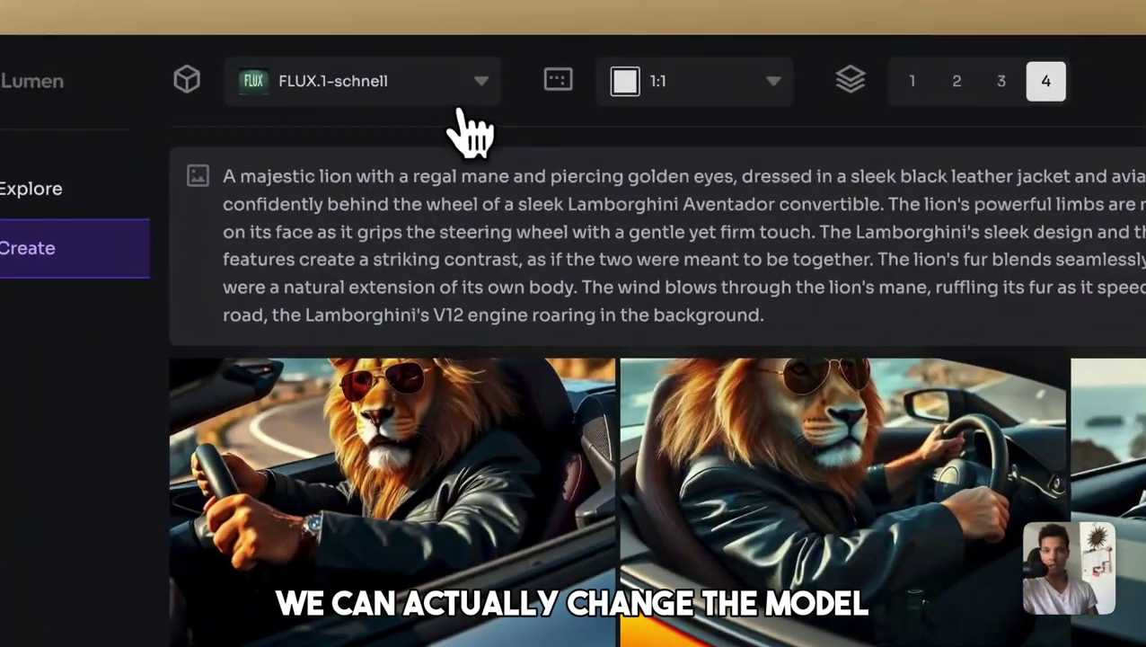
pyautogui.click(465, 66)
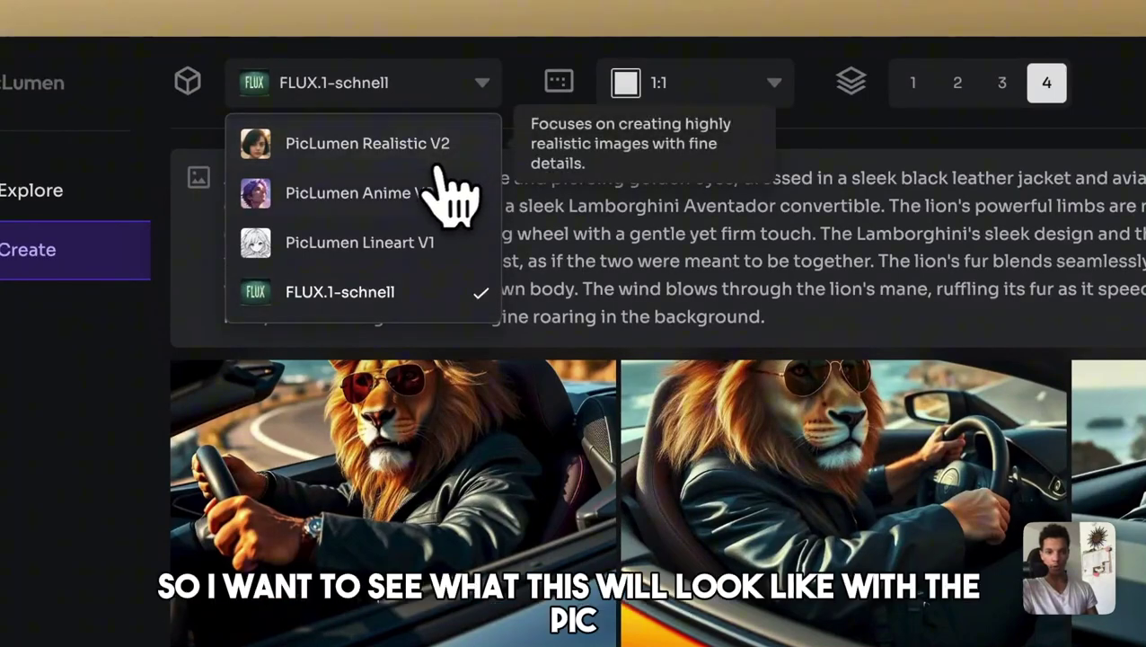
pyautogui.click(368, 153)
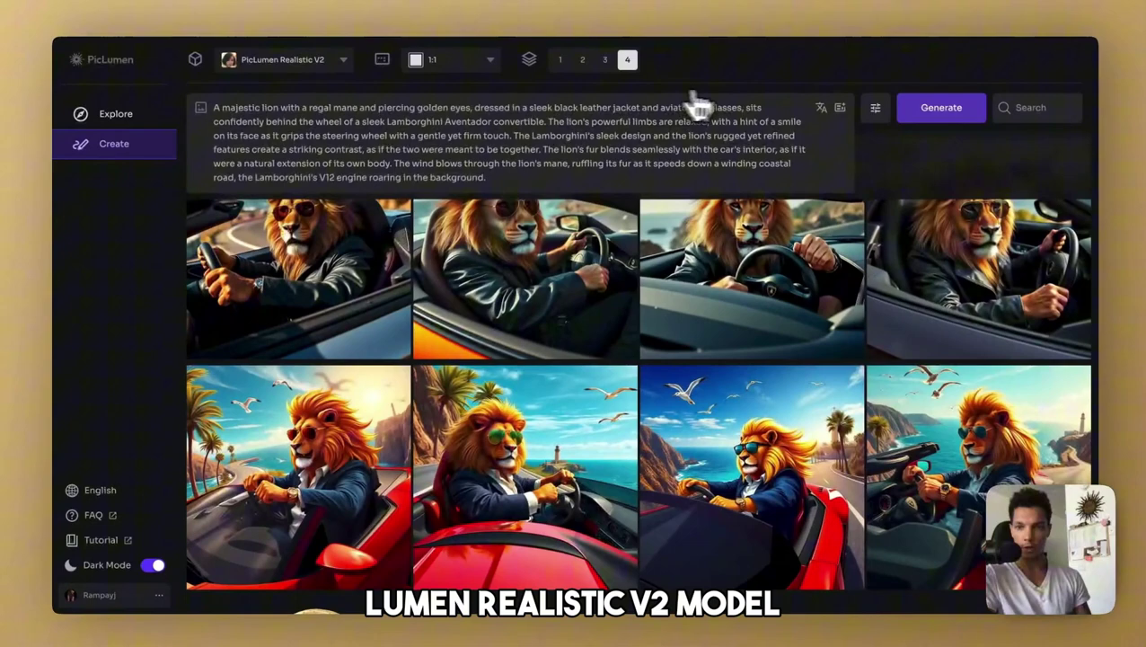
pyautogui.click(941, 107)
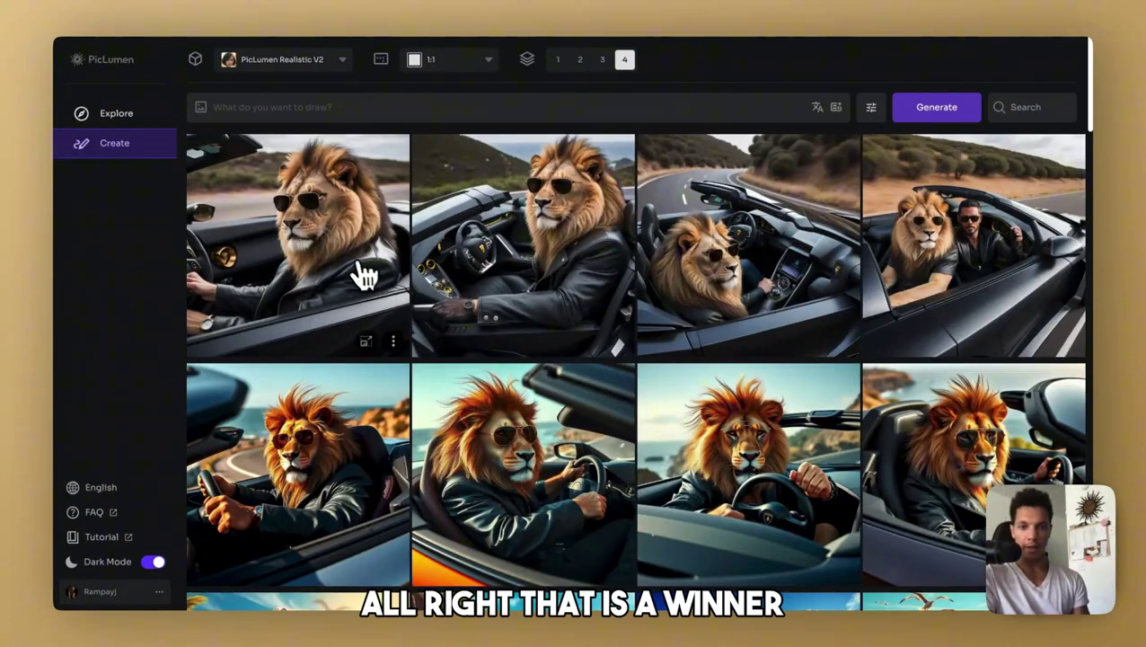
# - Open the first Realistic V2 lion image to see its prompt, 1024 x 1024 resolution and CFG Scale 4.5
pyautogui.click(362, 275)
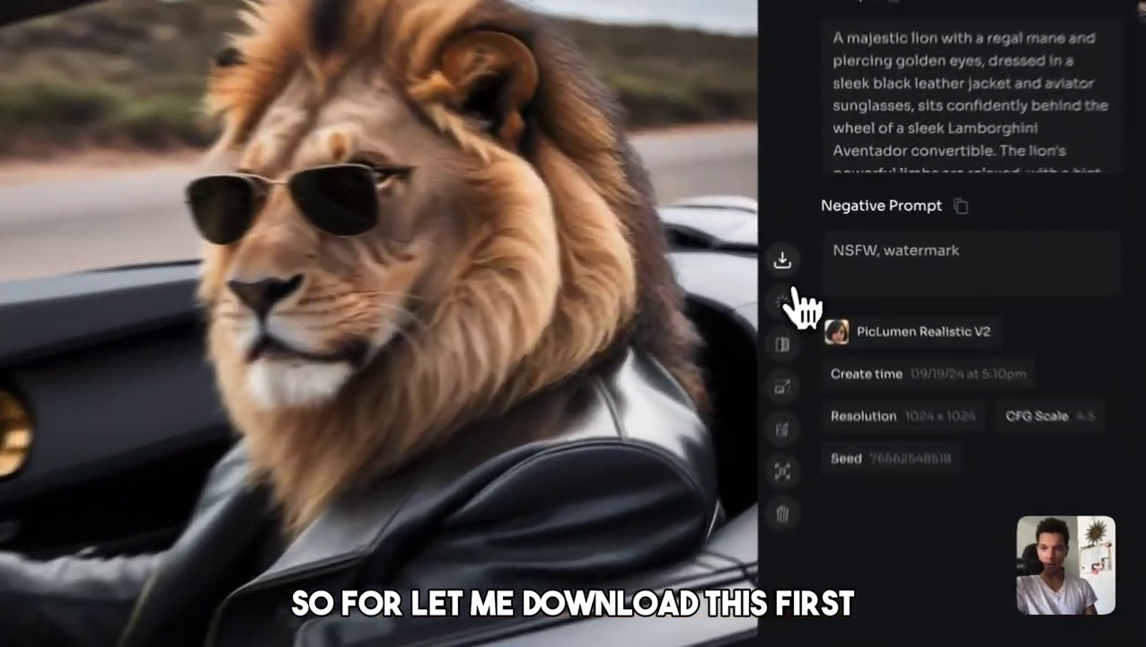
# - Download the sunglassed lion image, then inpaint away its sunglasses and submit
pyautogui.click(804, 243)
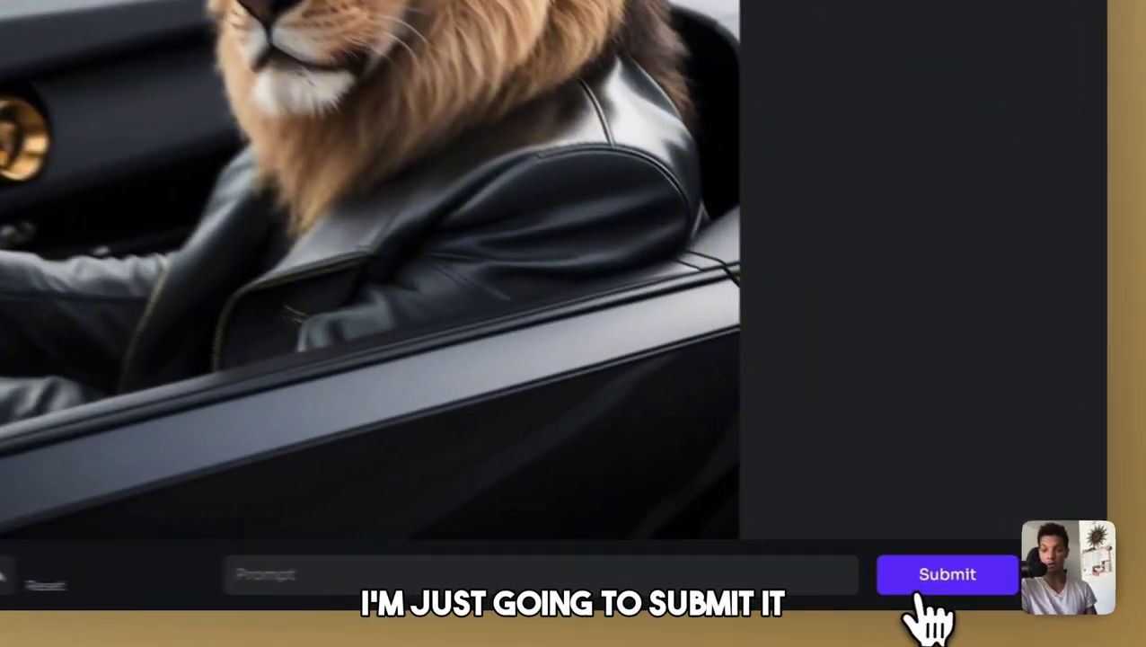
pyautogui.click(984, 595)
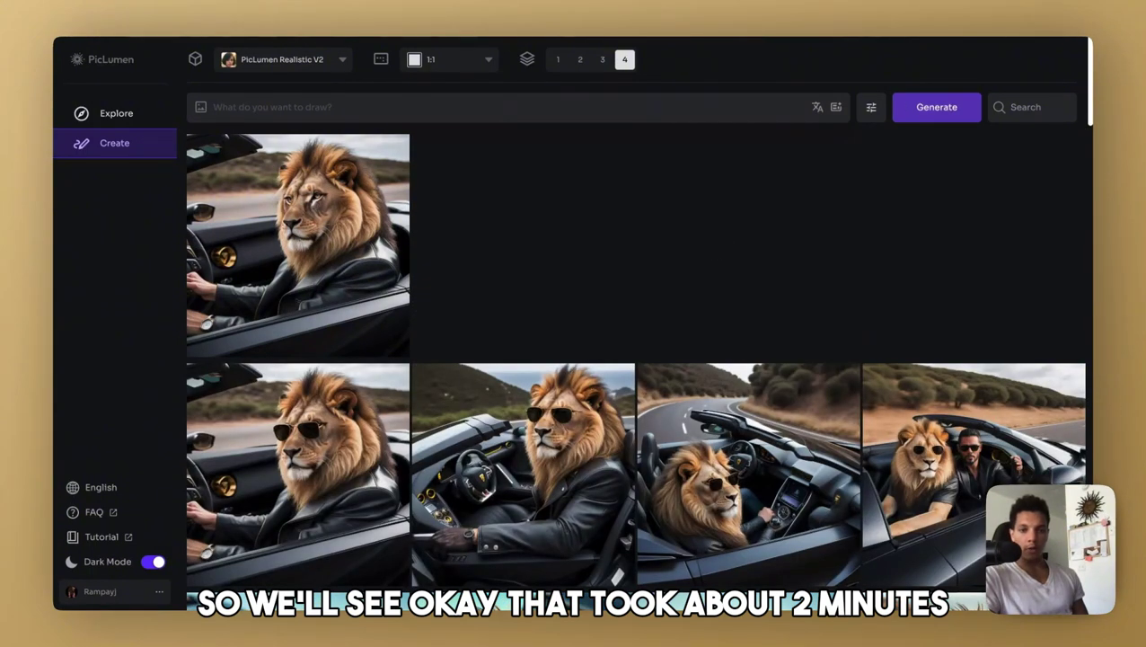
# - View the new sunglasses-free lion, labelled Inpaint with PicLumen Realistic V2 at 1024 x 1024
pyautogui.click(396, 240)
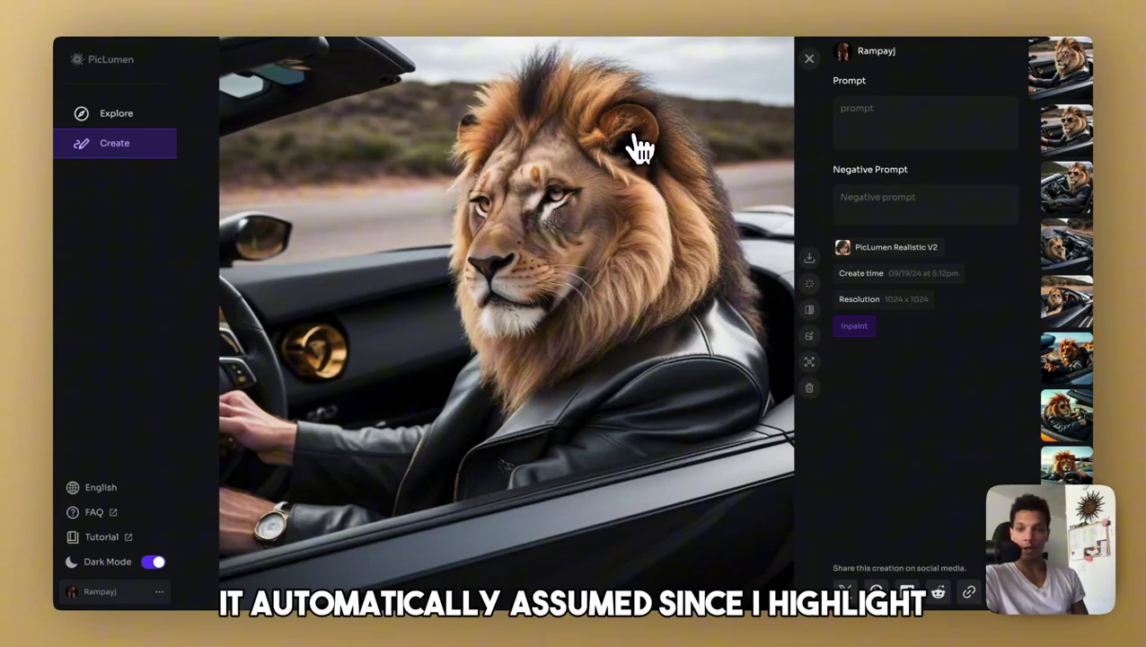
pyautogui.click(809, 59)
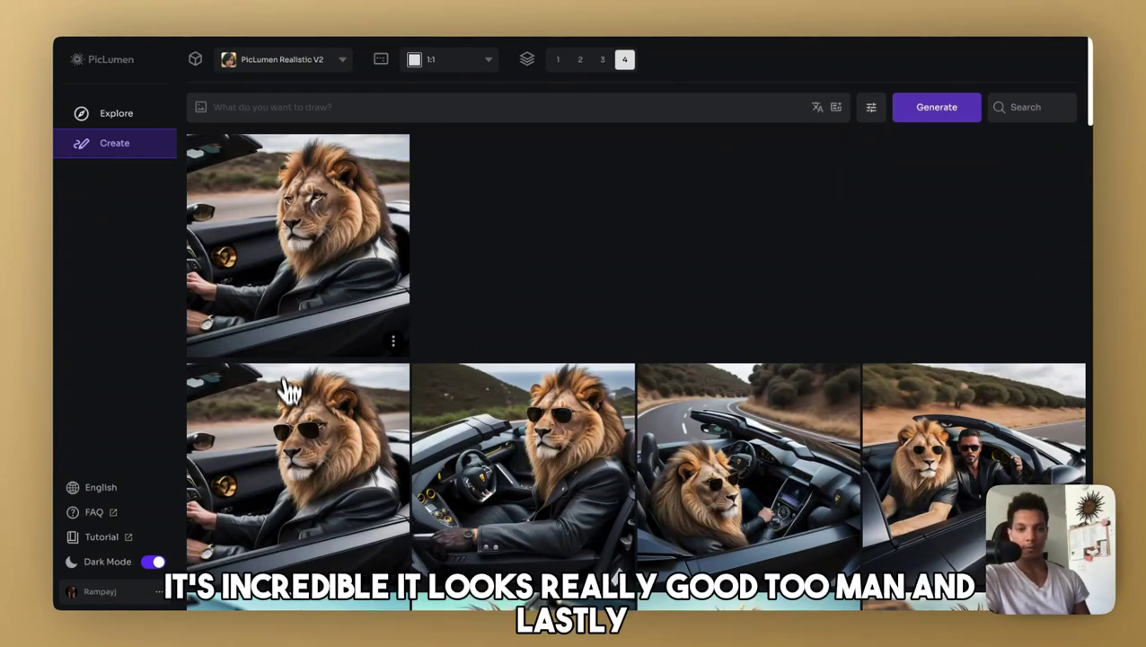
pyautogui.click(286, 350)
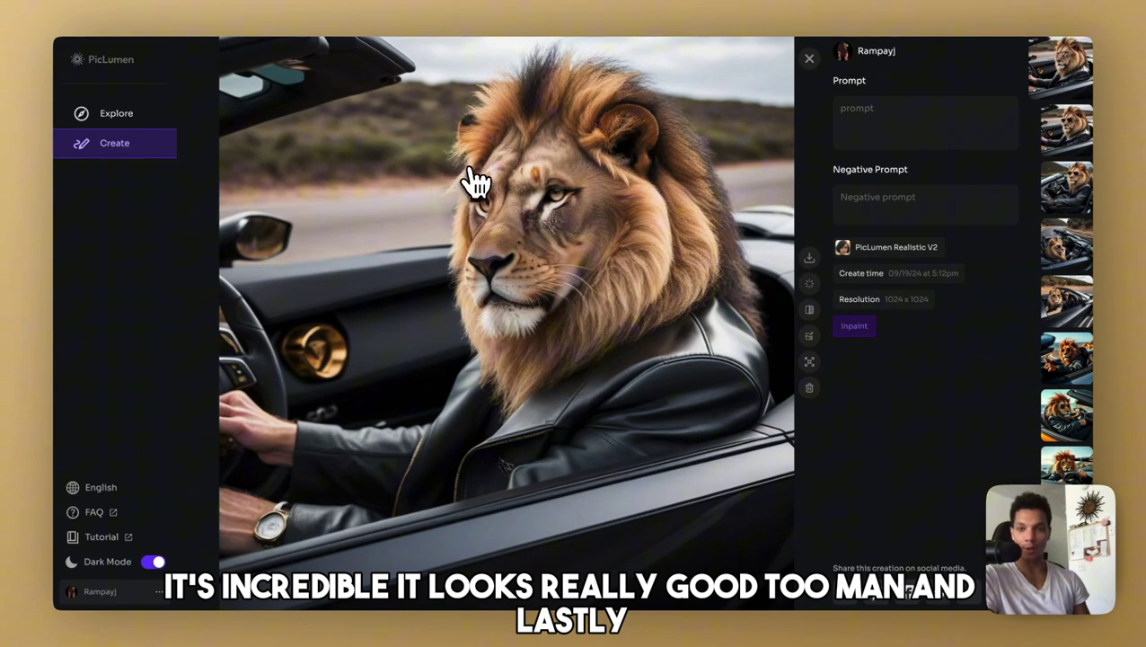
pyautogui.click(809, 58)
pyautogui.click(388, 243)
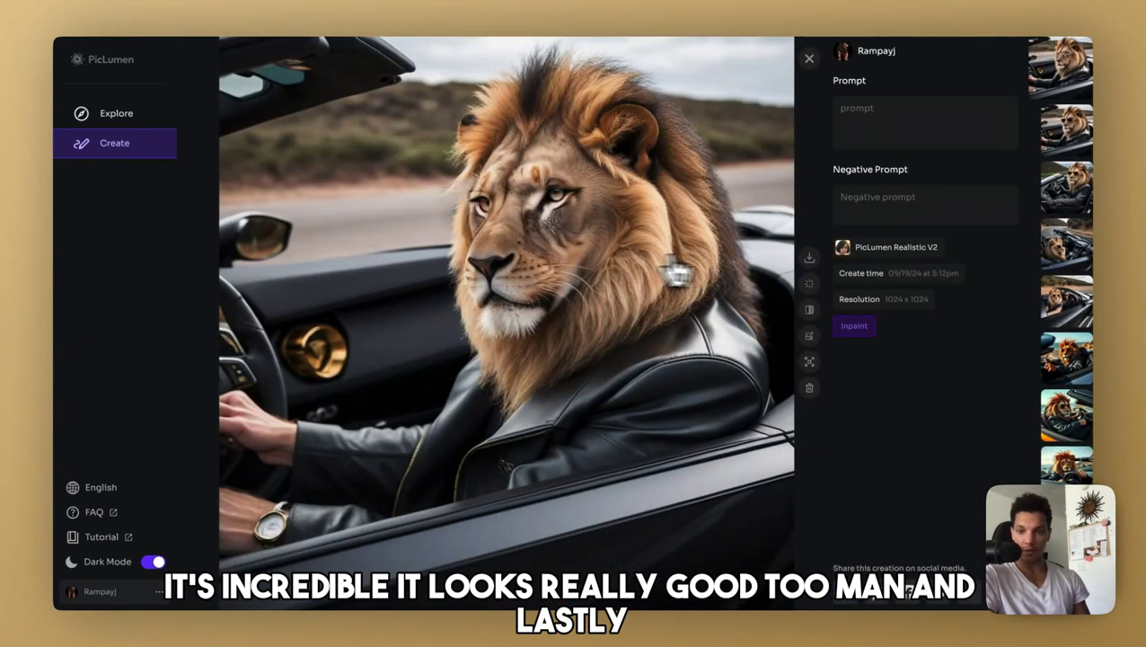
# - Try remixing the sunglasses-free lion with the PicLumen Anime V2 model, then close the viewer
pyautogui.click(812, 286)
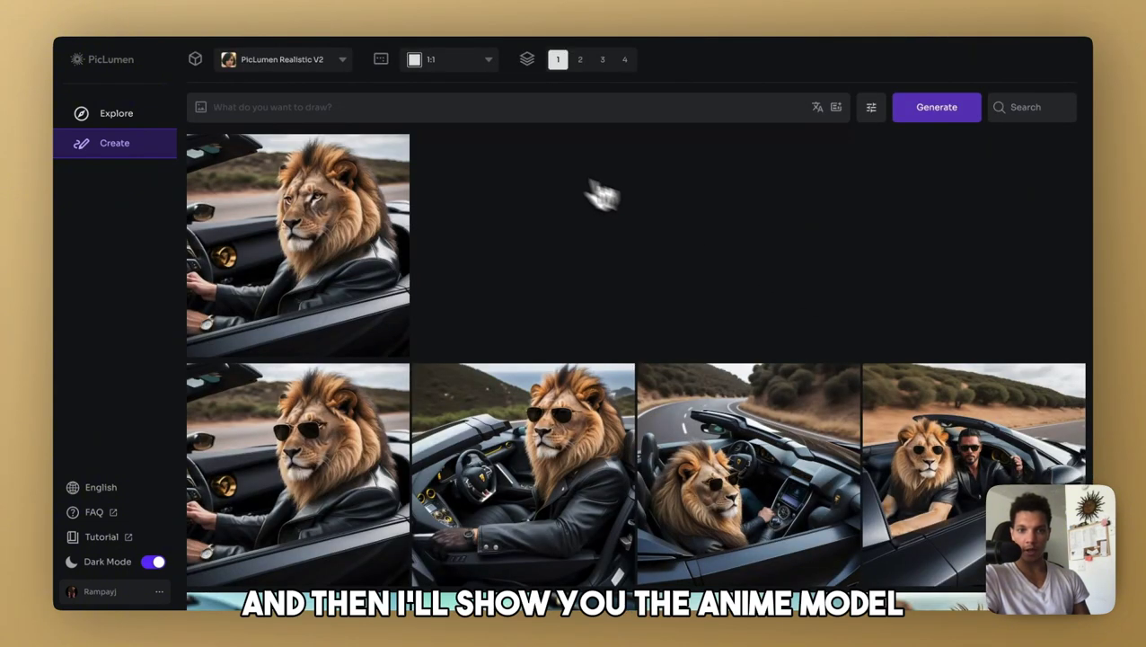
pyautogui.click(340, 61)
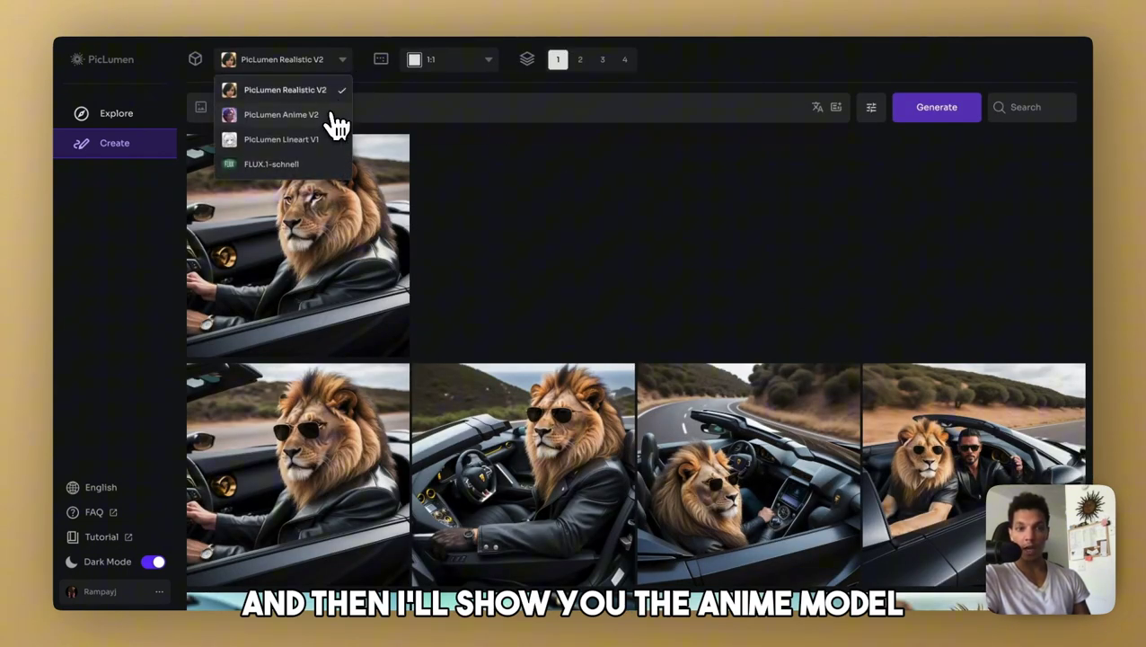
pyautogui.click(281, 115)
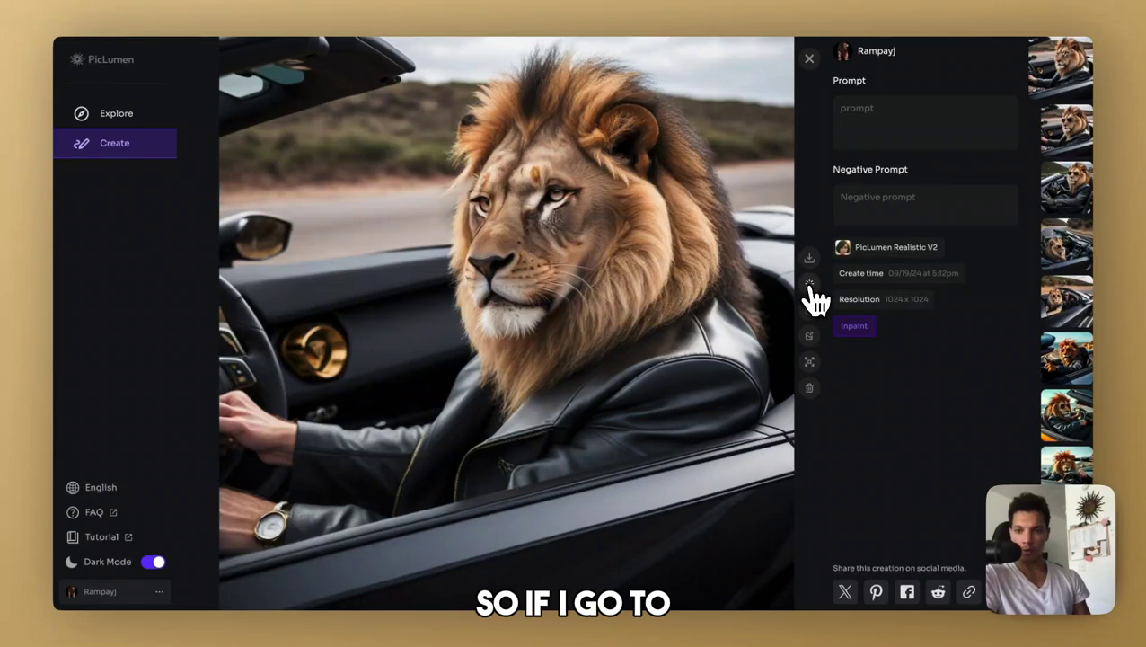
pyautogui.click(809, 59)
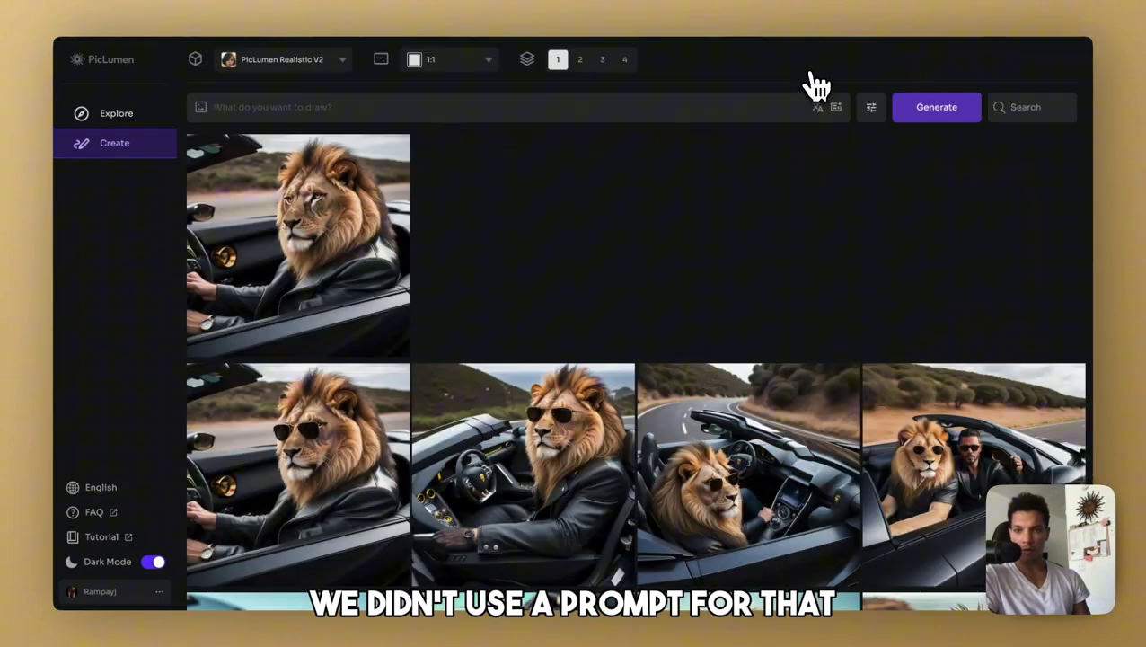
# - Remix an earlier leather-jacket lion image on PicLumen Anime V2 and generate four anime versions
pyautogui.click(383, 564)
pyautogui.click(395, 438)
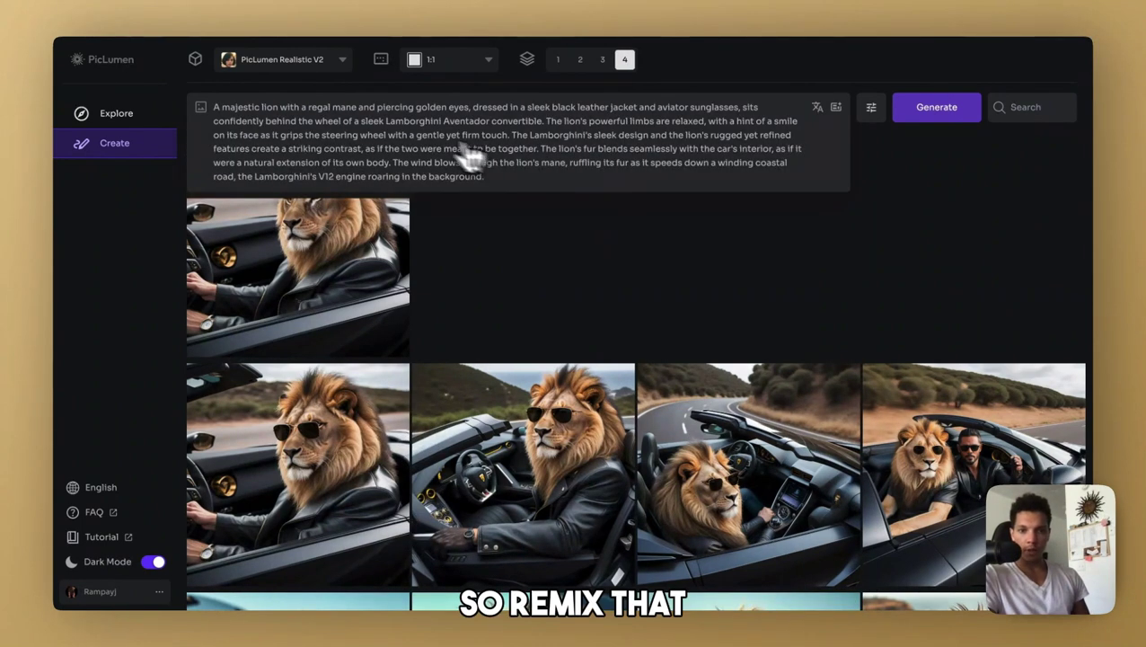
pyautogui.click(284, 59)
pyautogui.click(285, 115)
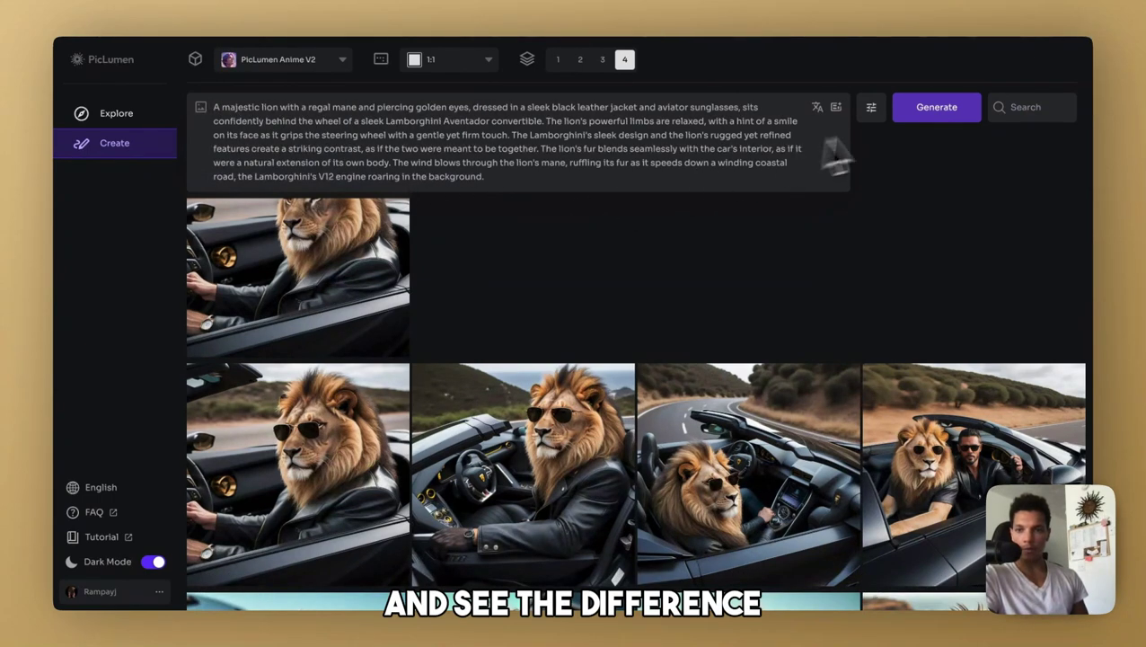
pyautogui.click(946, 113)
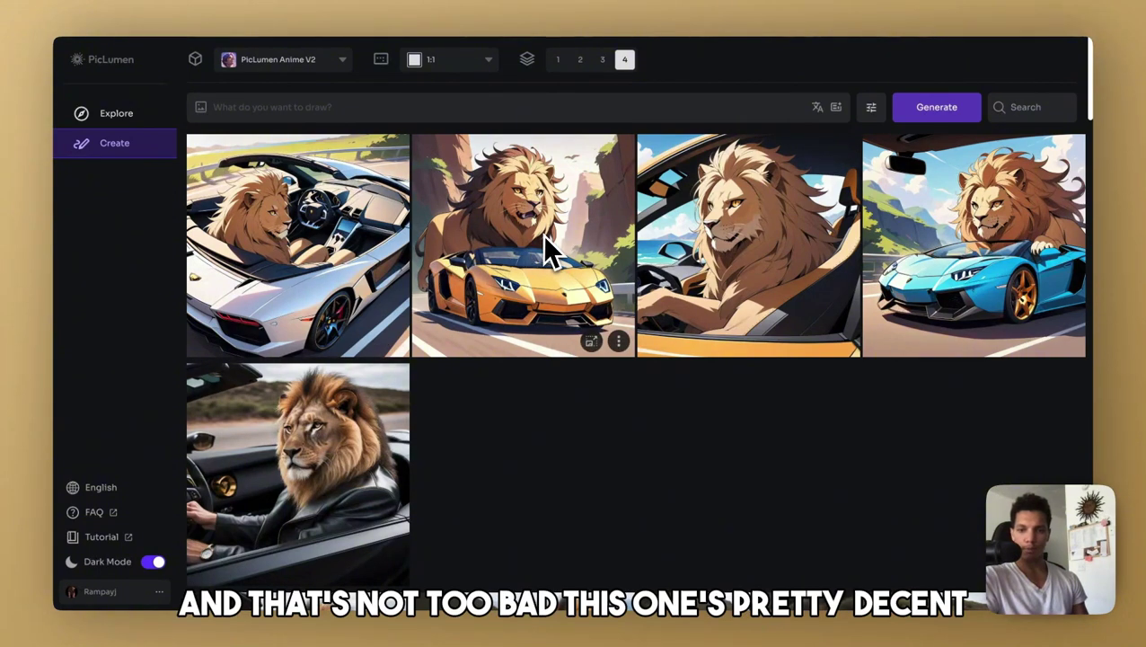
pyautogui.click(706, 264)
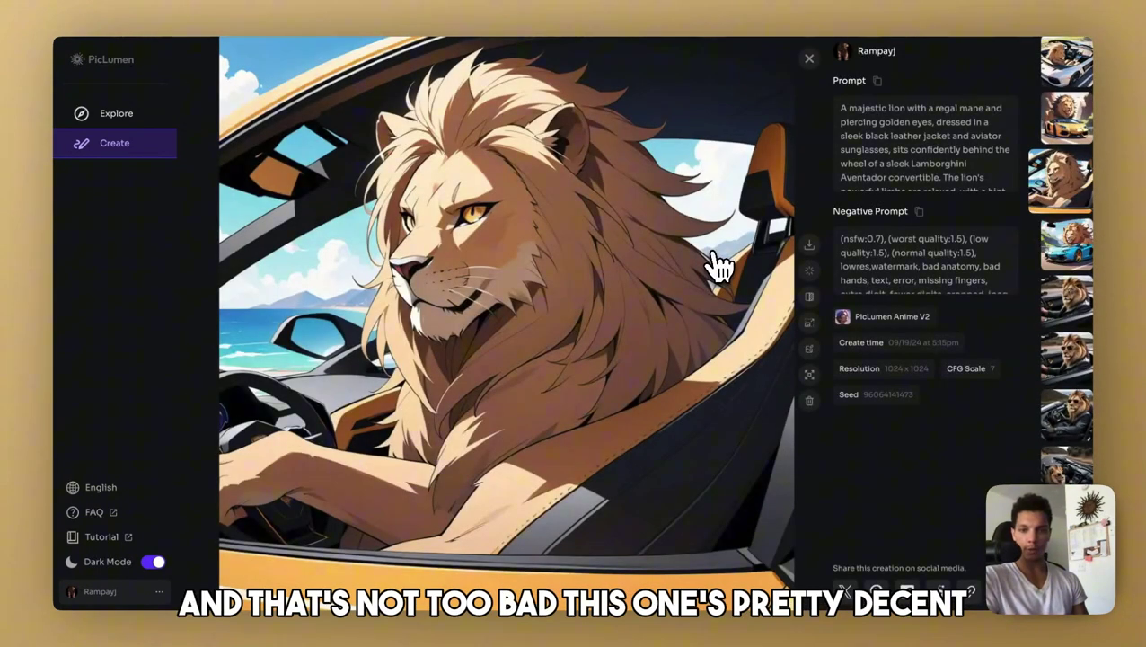
pyautogui.press('Escape')
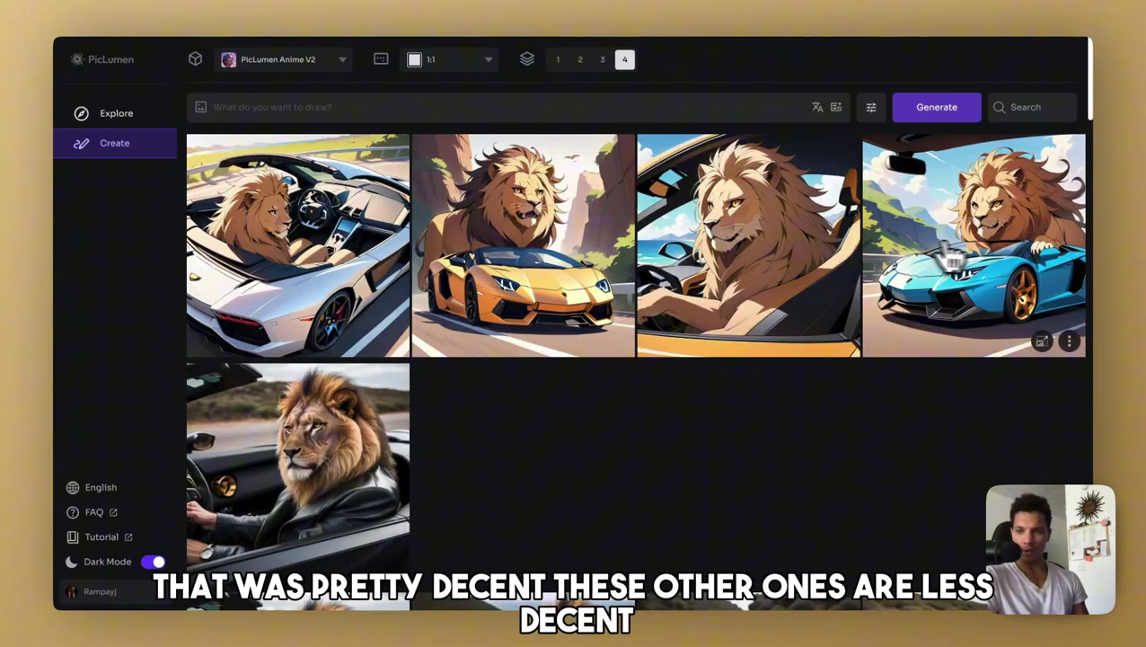
pyautogui.click(597, 255)
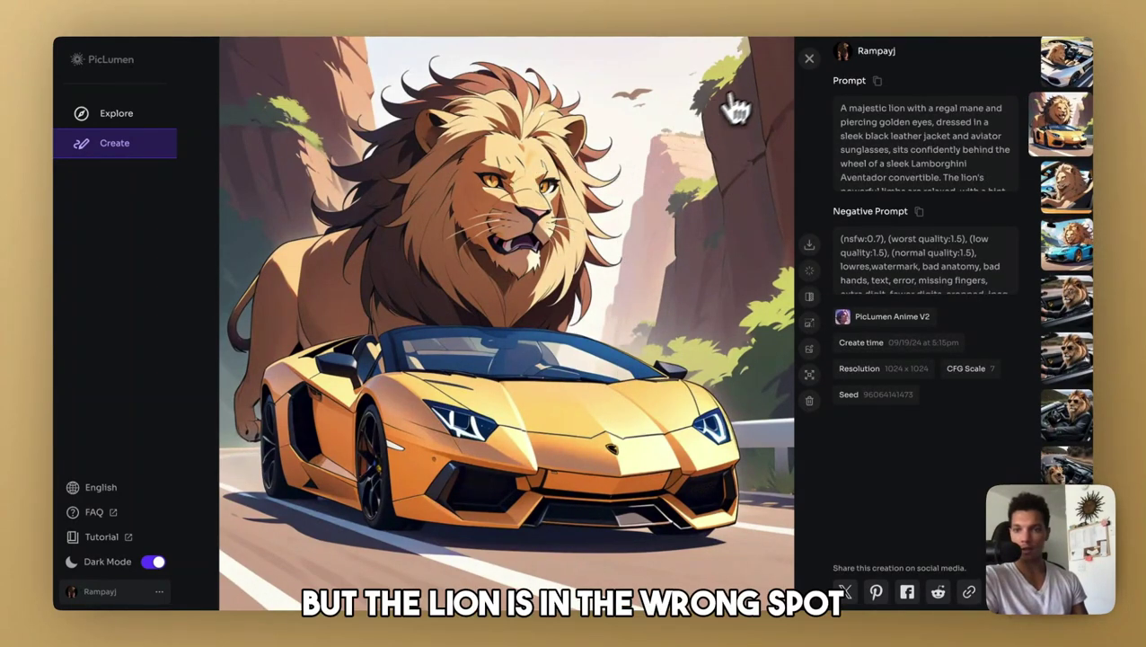
pyautogui.click(804, 61)
pyautogui.click(387, 262)
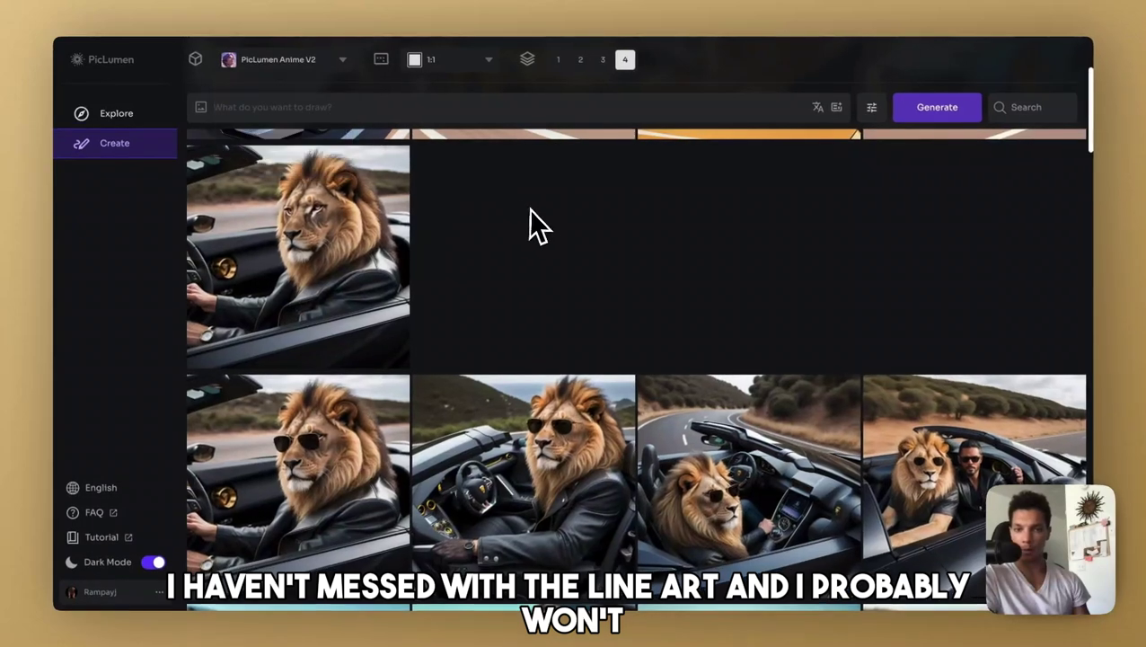
pyautogui.scroll(3, 541, 215)
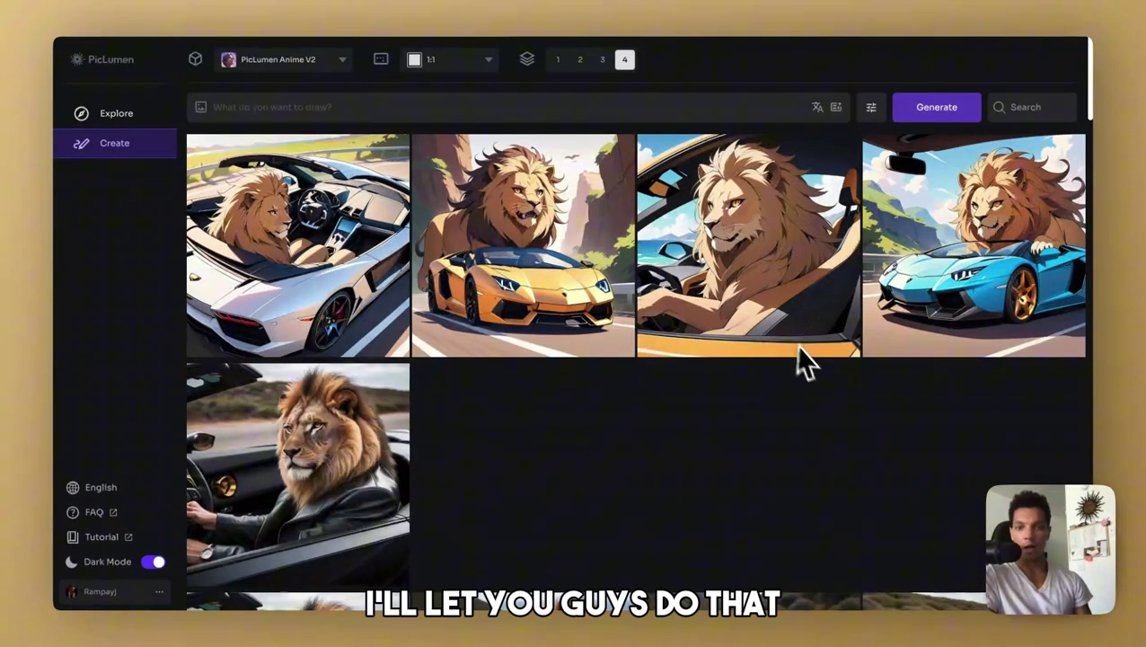